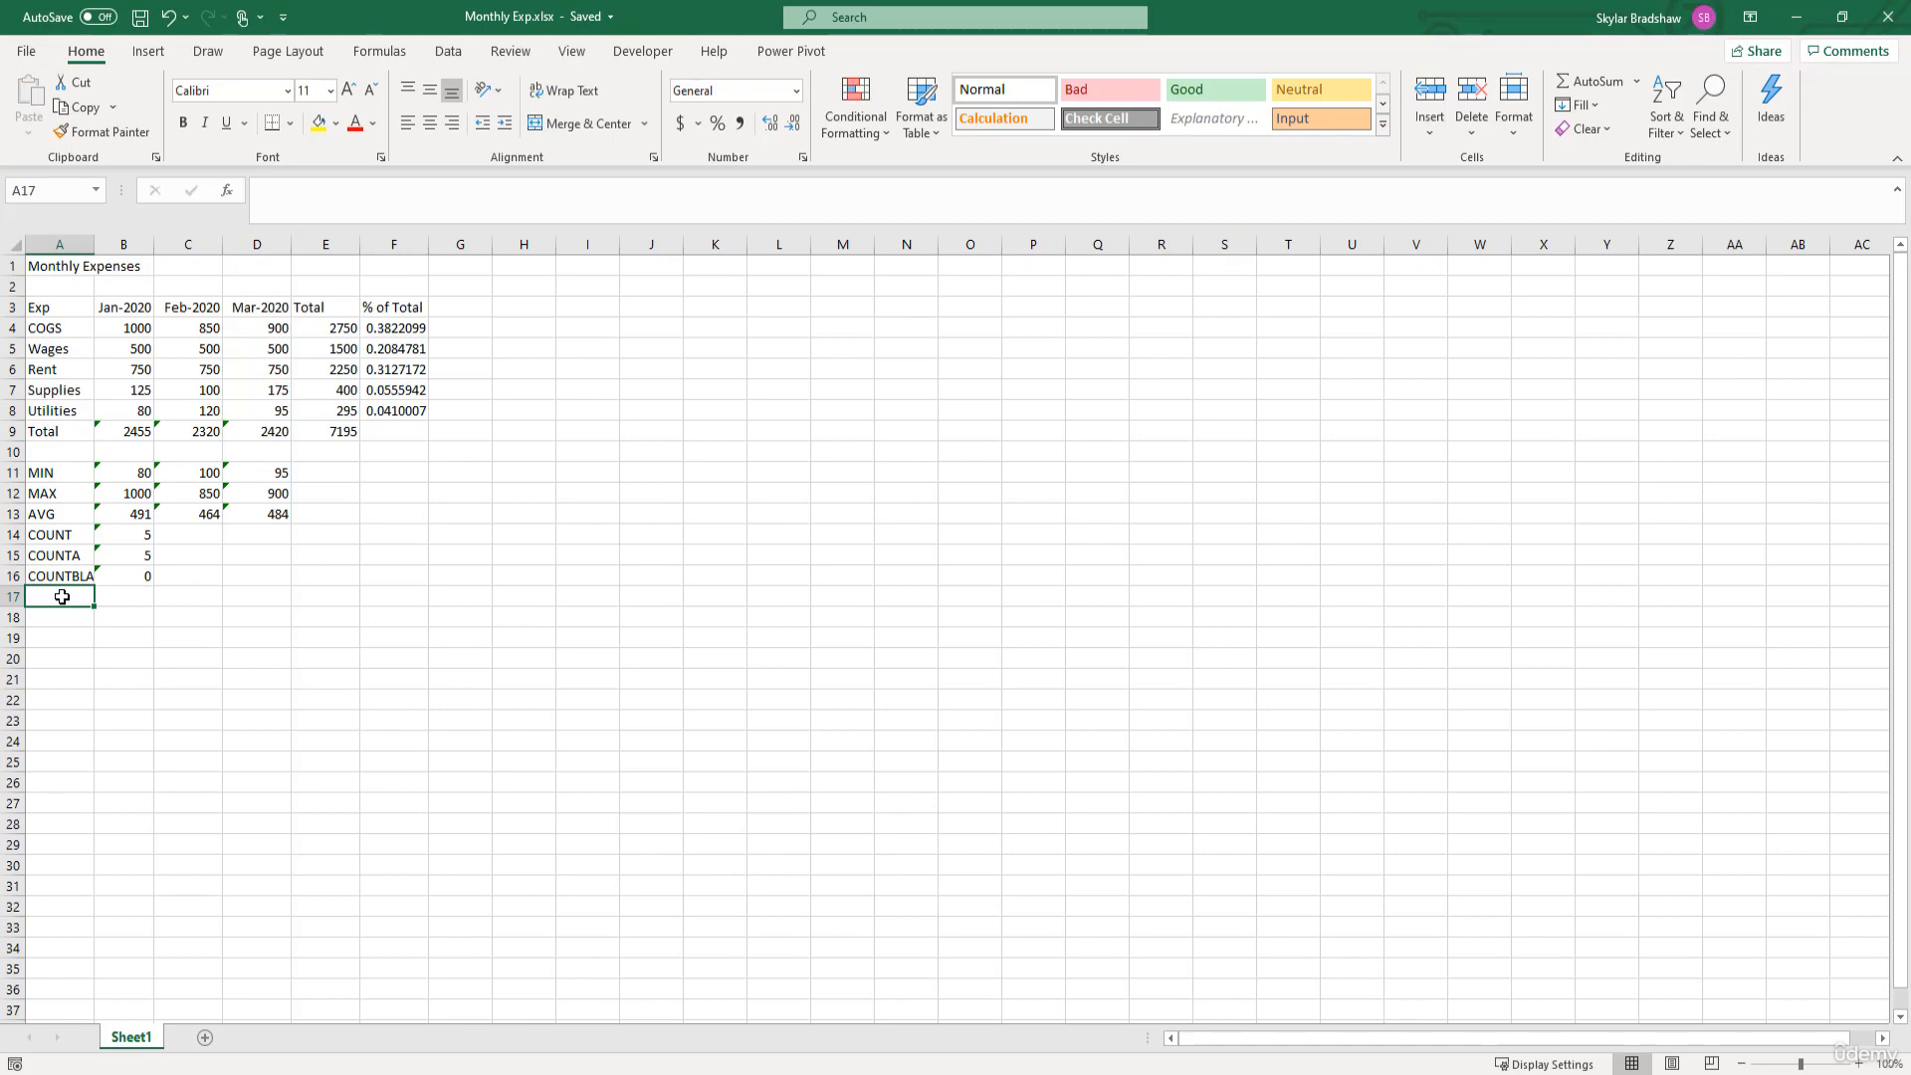
left_click(707, 412)
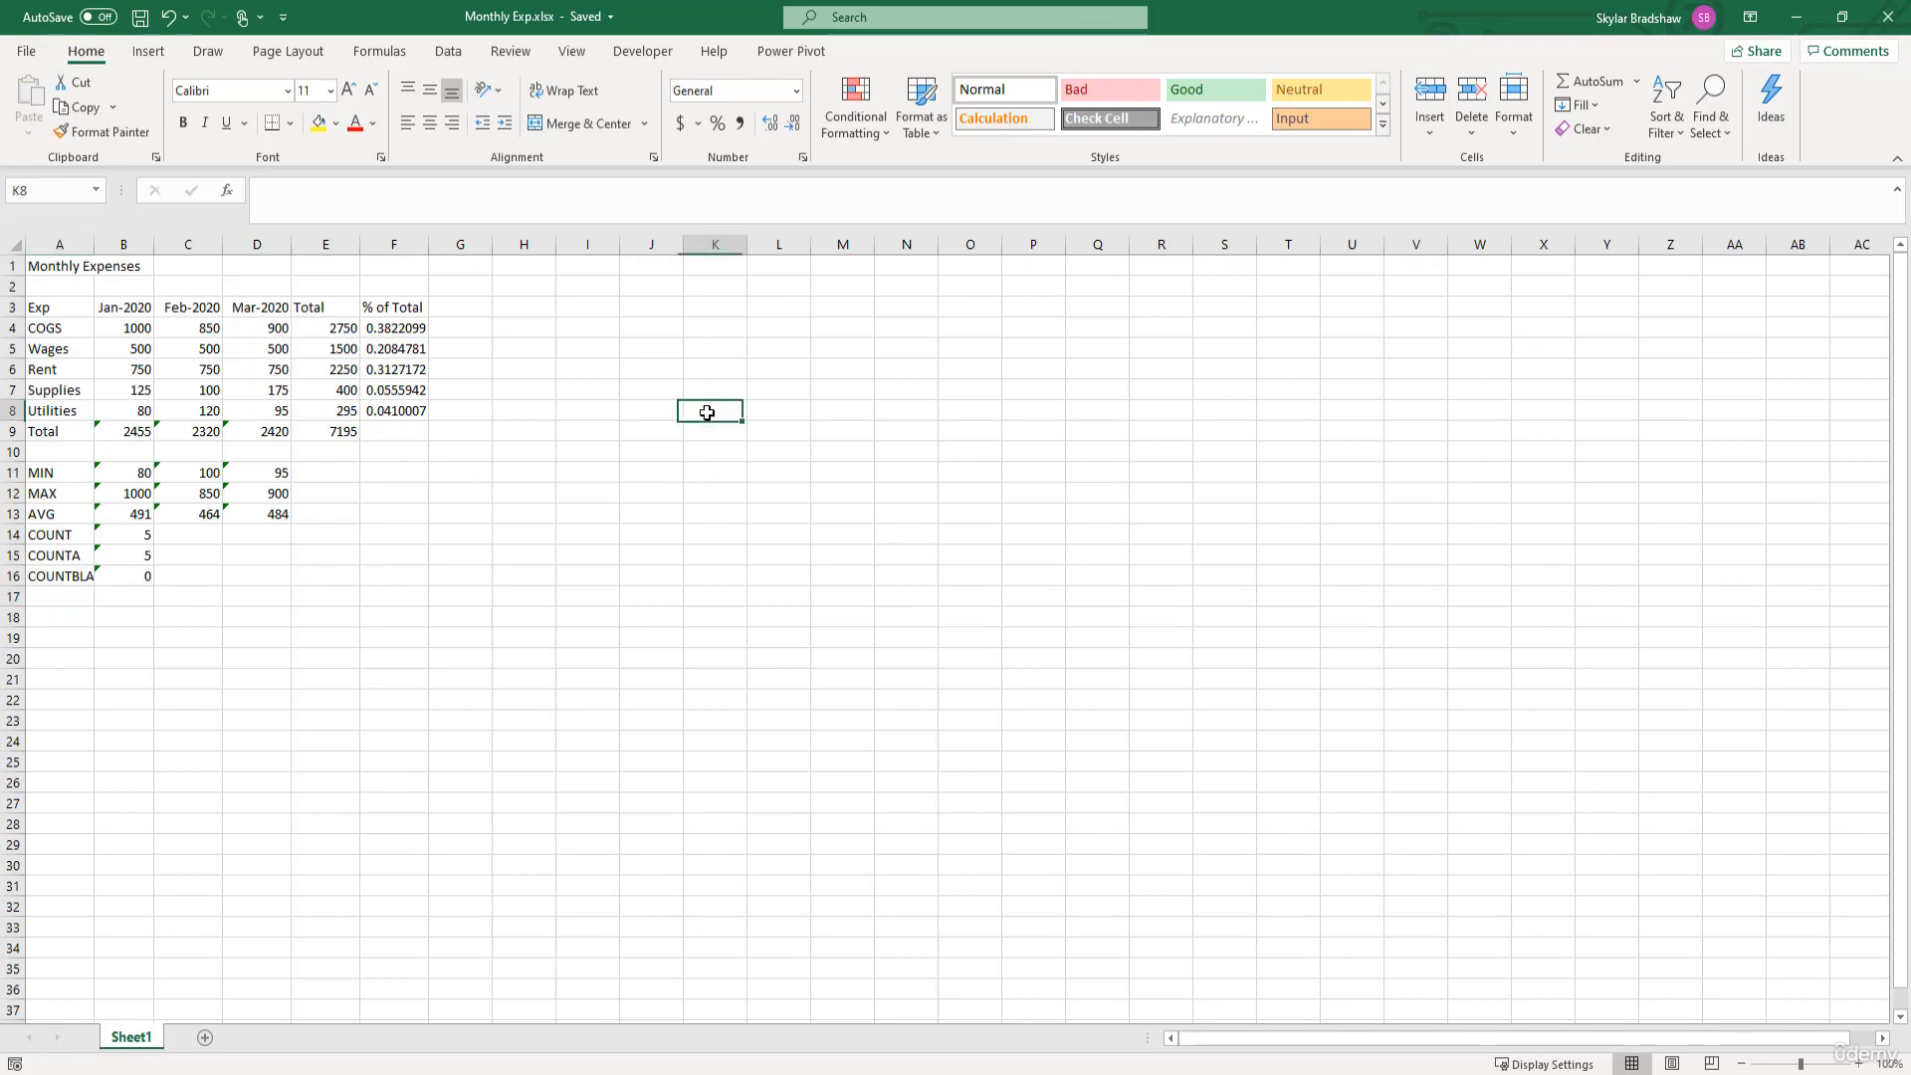
left_click_drag(707, 412, 904, 503)
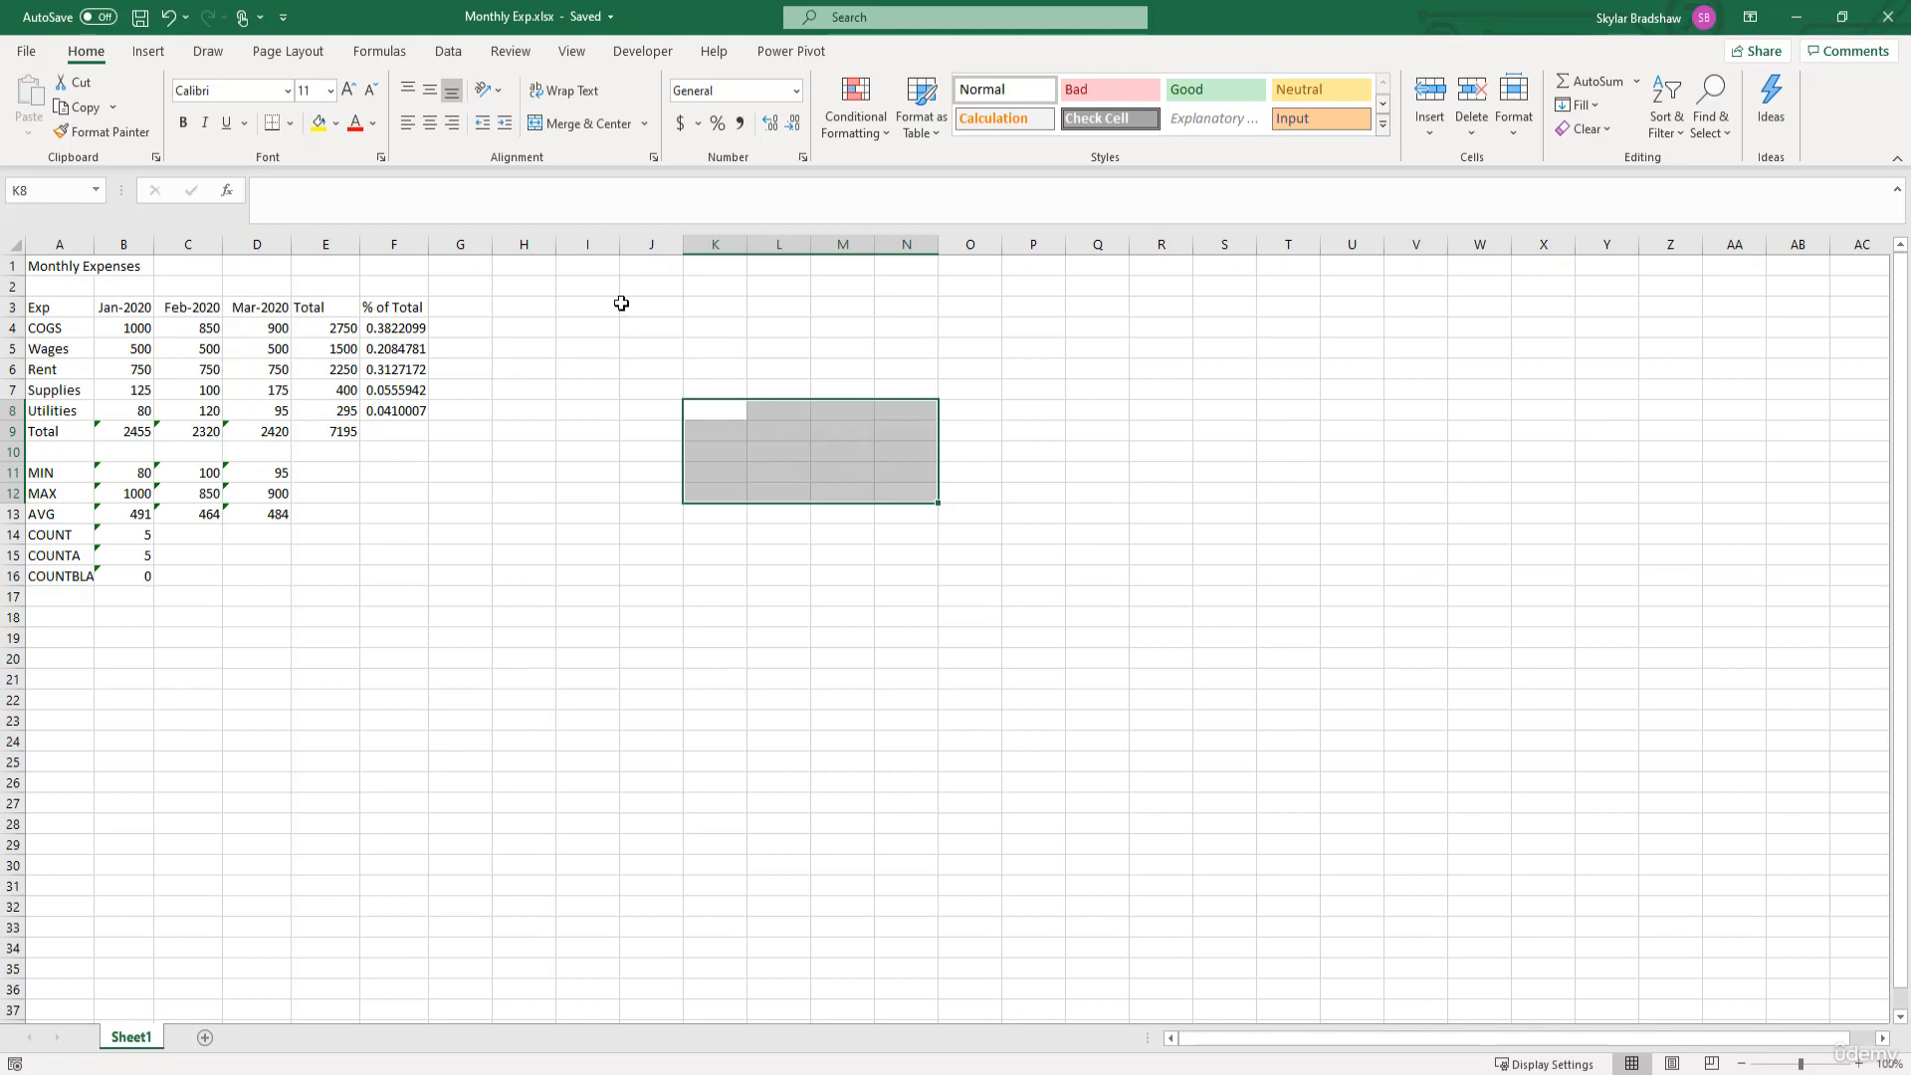
Hide column E, which holds the expense totals.
left_click(334, 246)
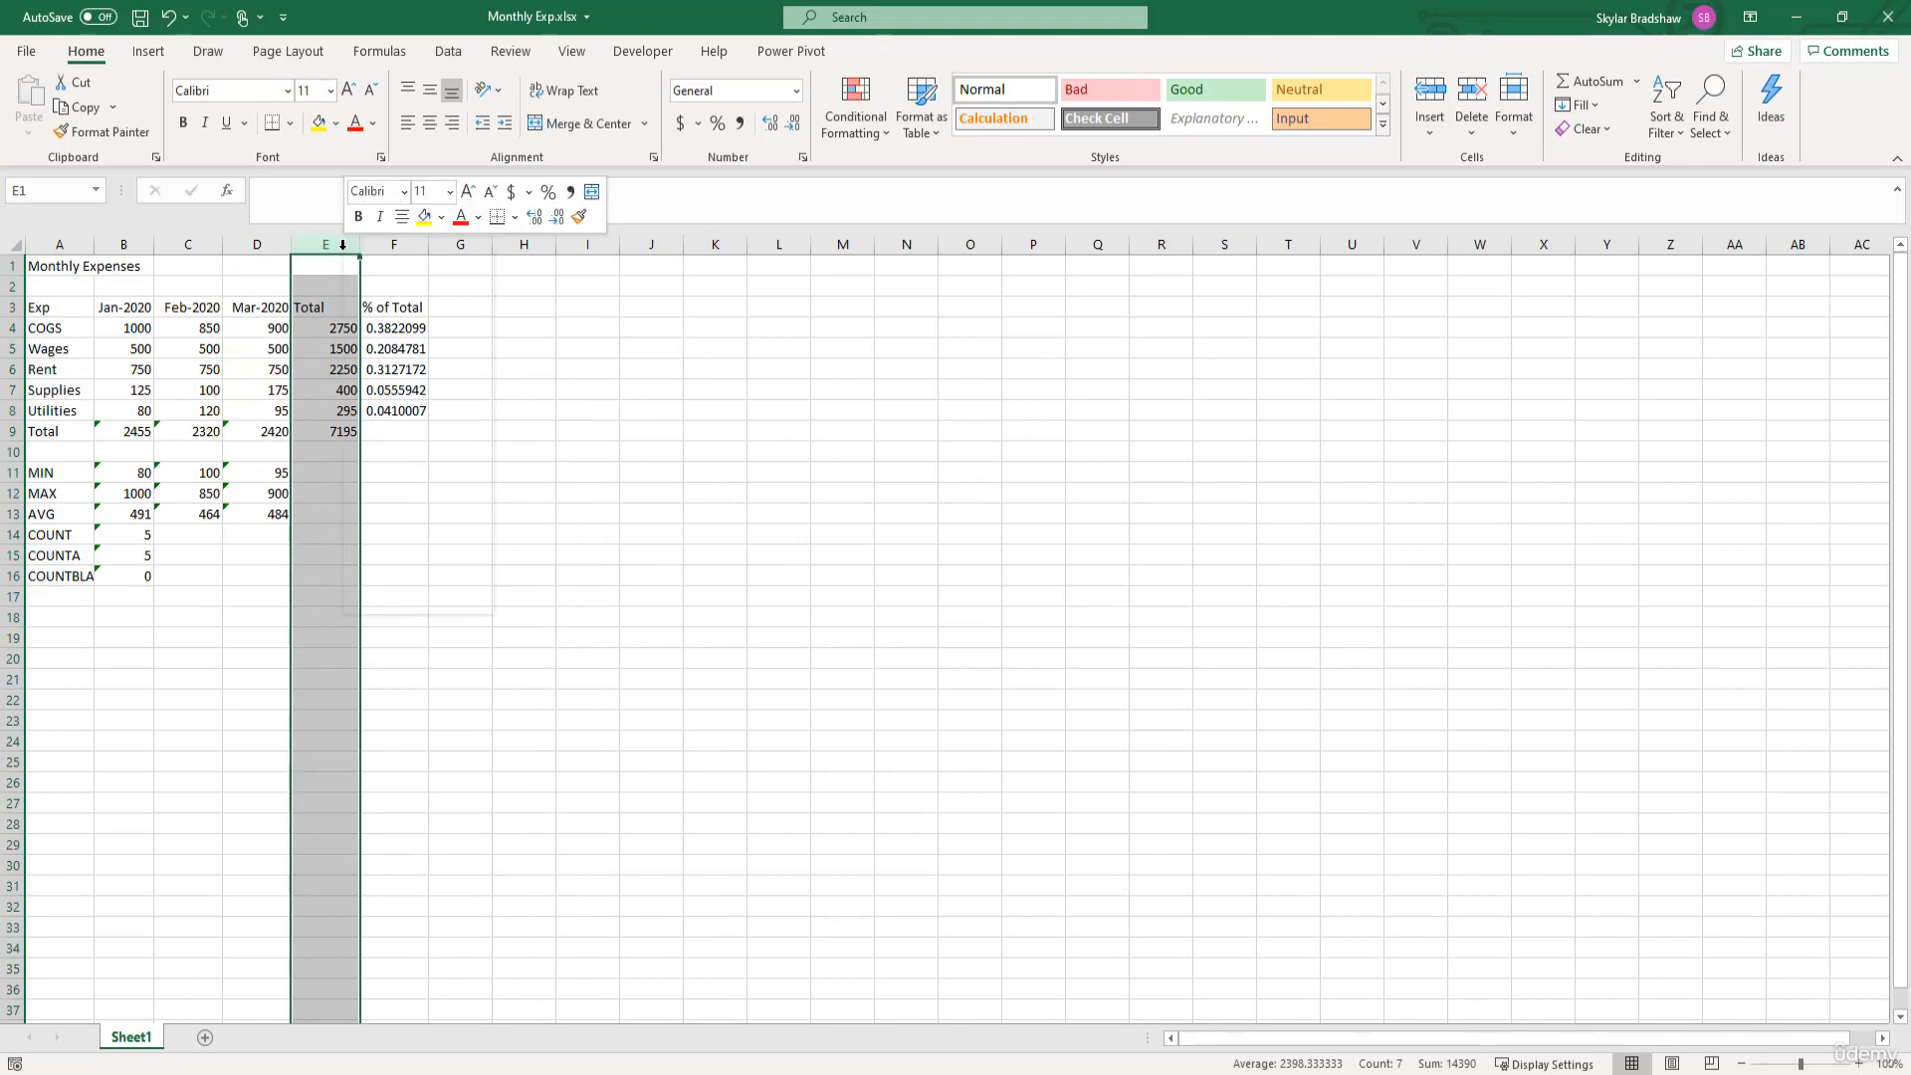
right_click(342, 247)
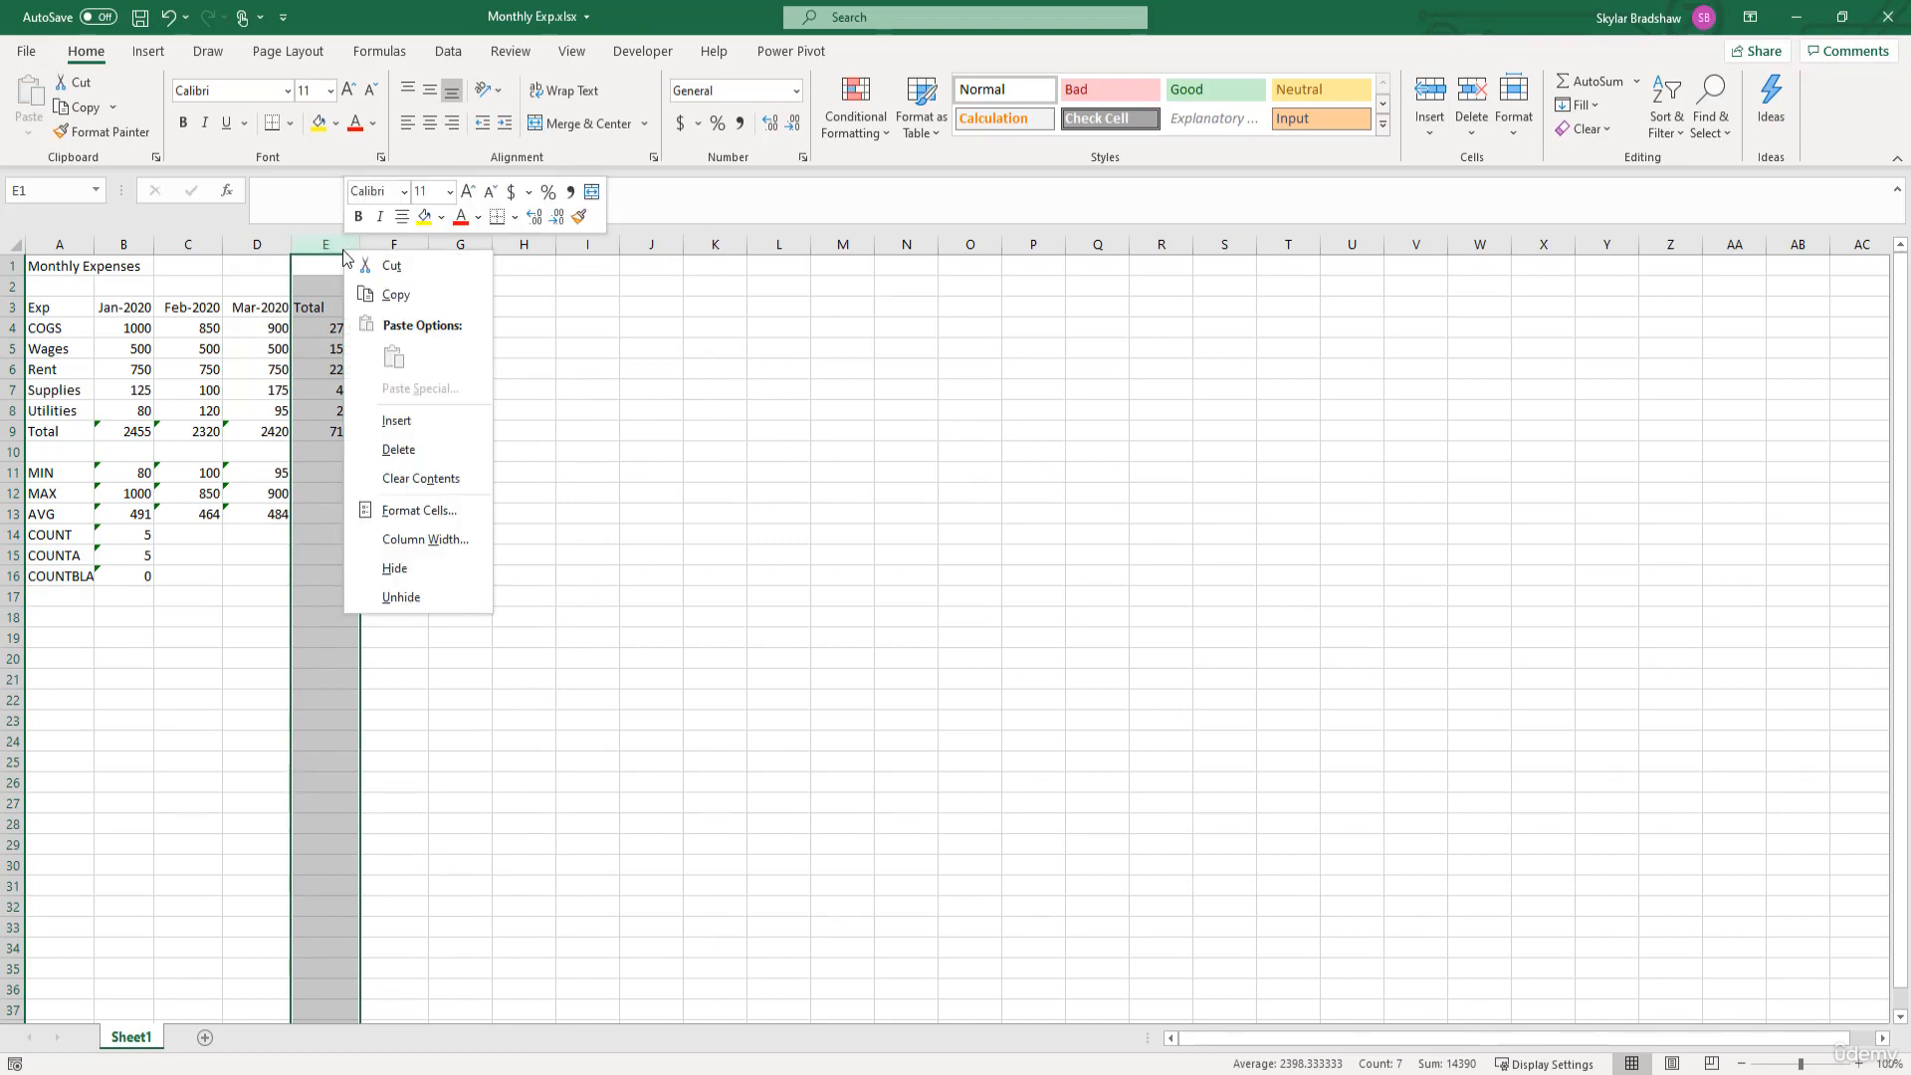
left_click(414, 568)
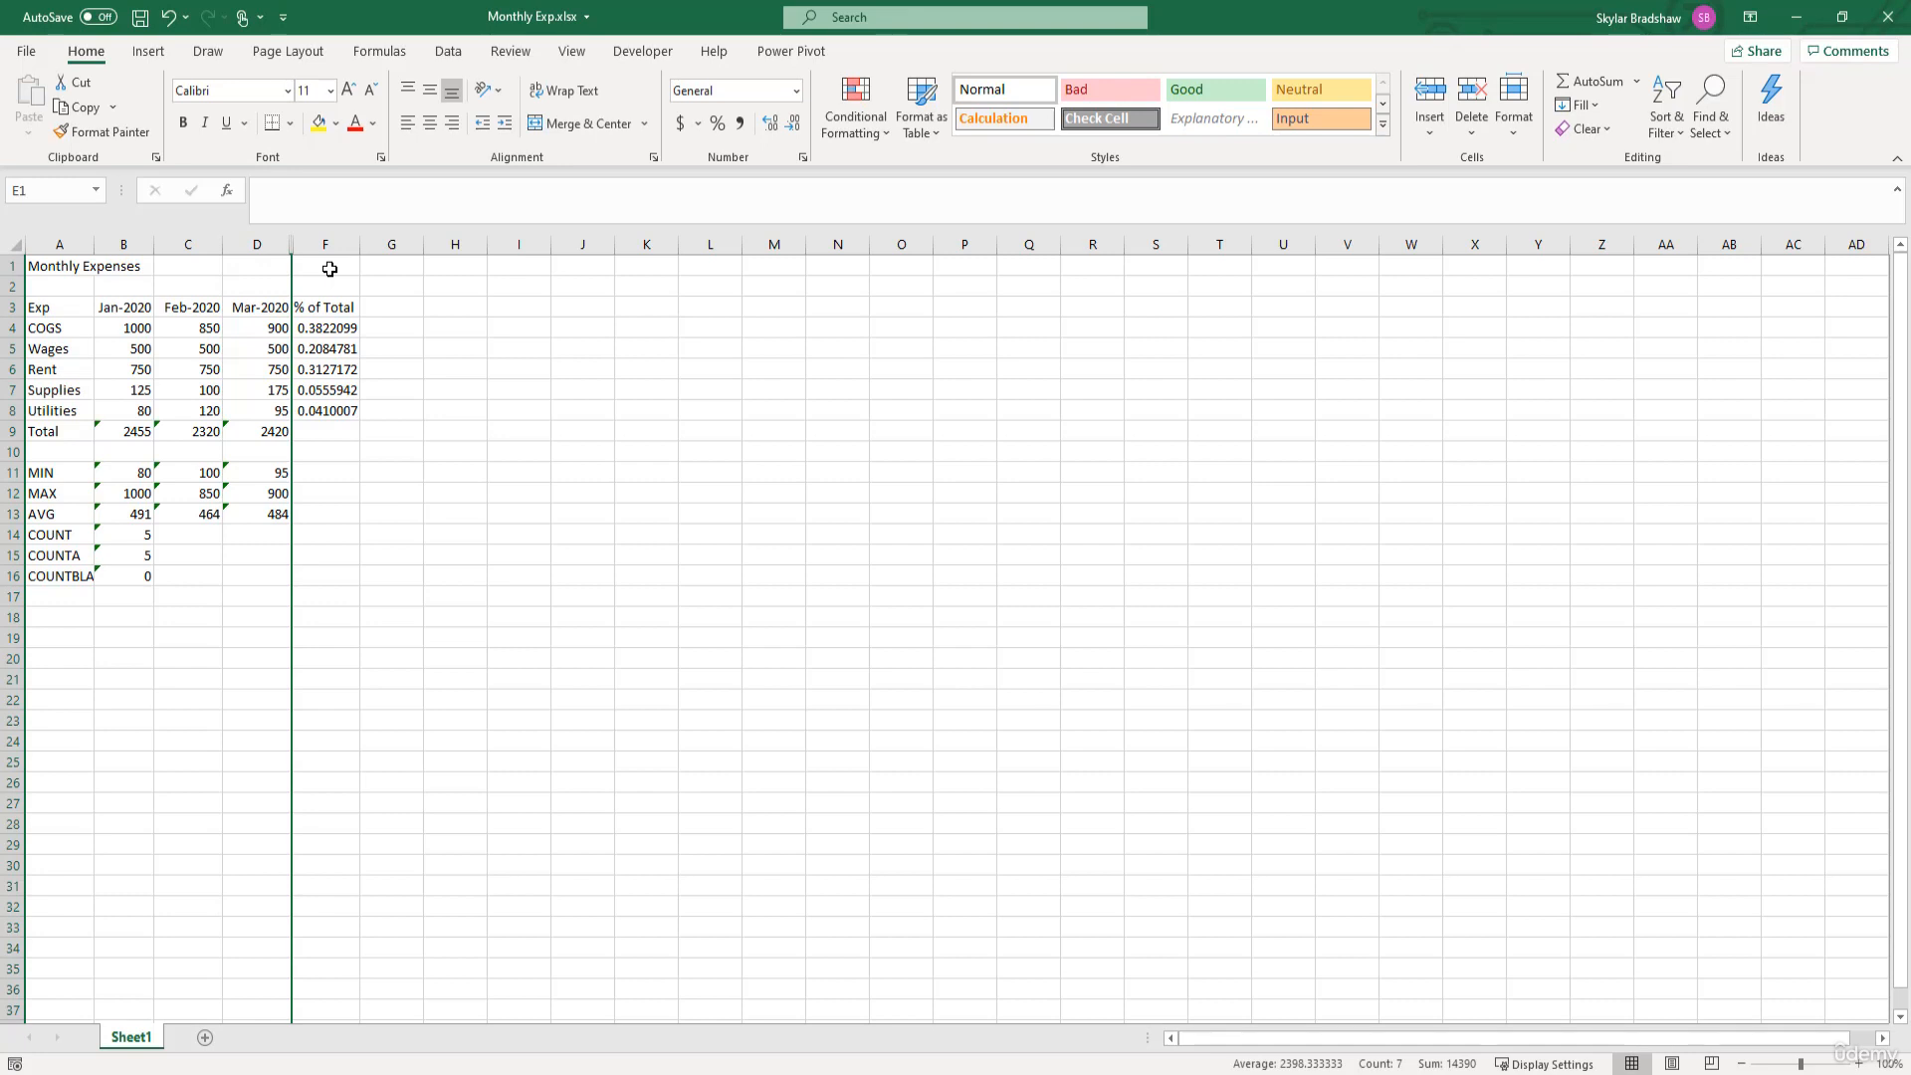
Unhide column E by way of its neighbouring columns D through F.
left_click(258, 240)
left_click_drag(258, 240, 318, 243)
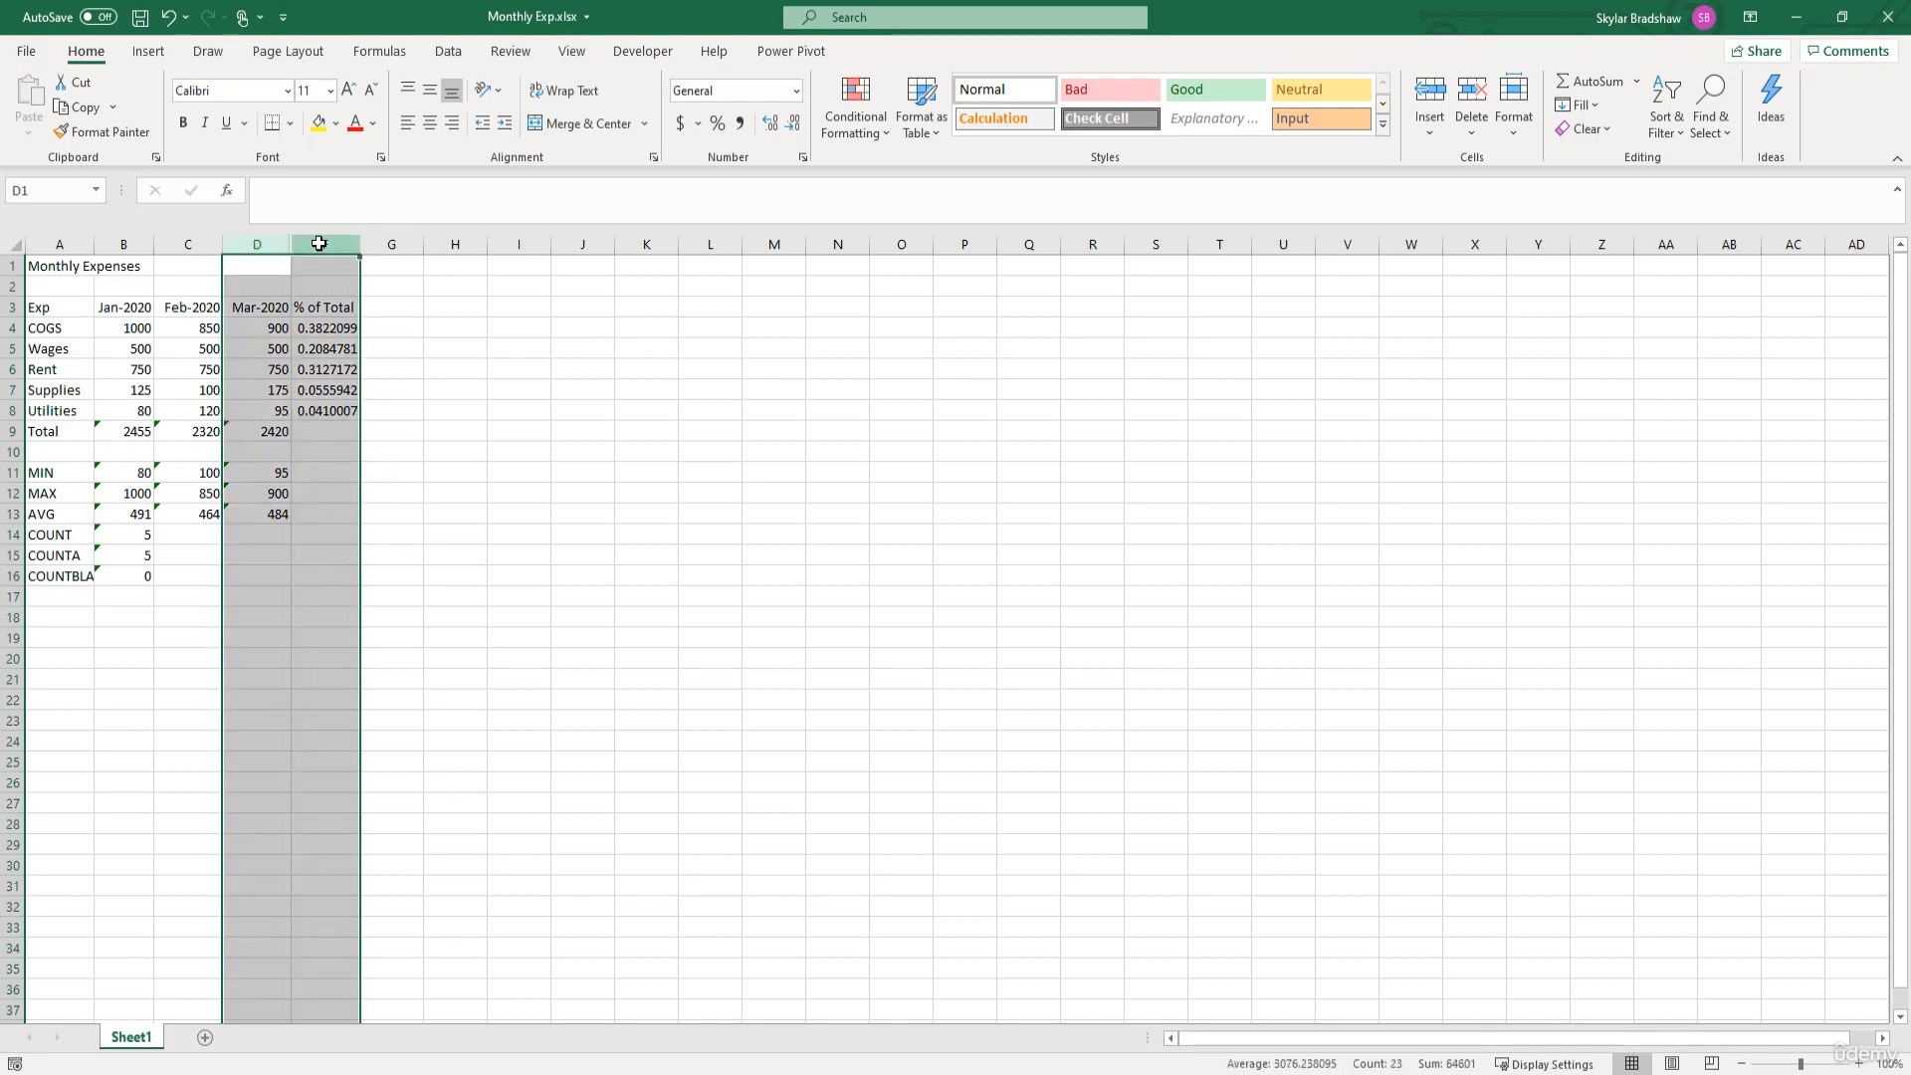
right_click(315, 242)
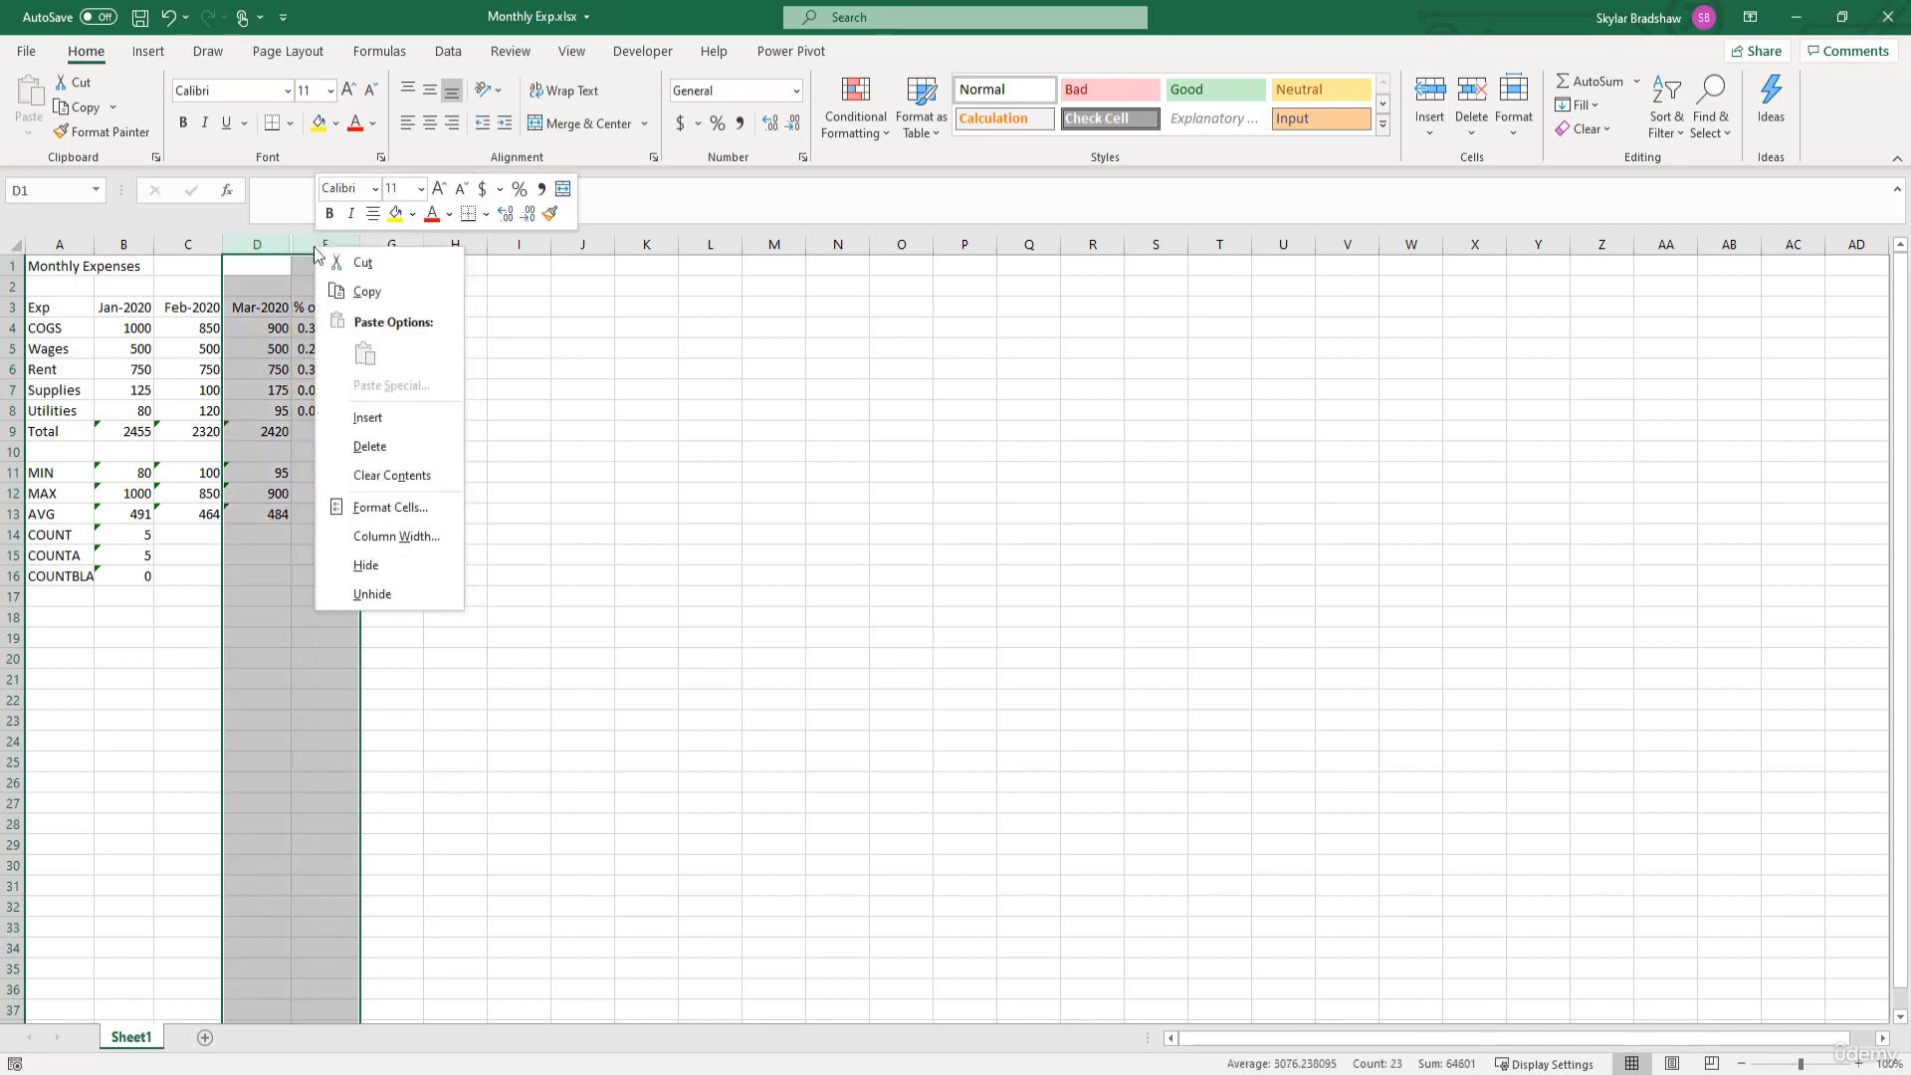
left_click(369, 594)
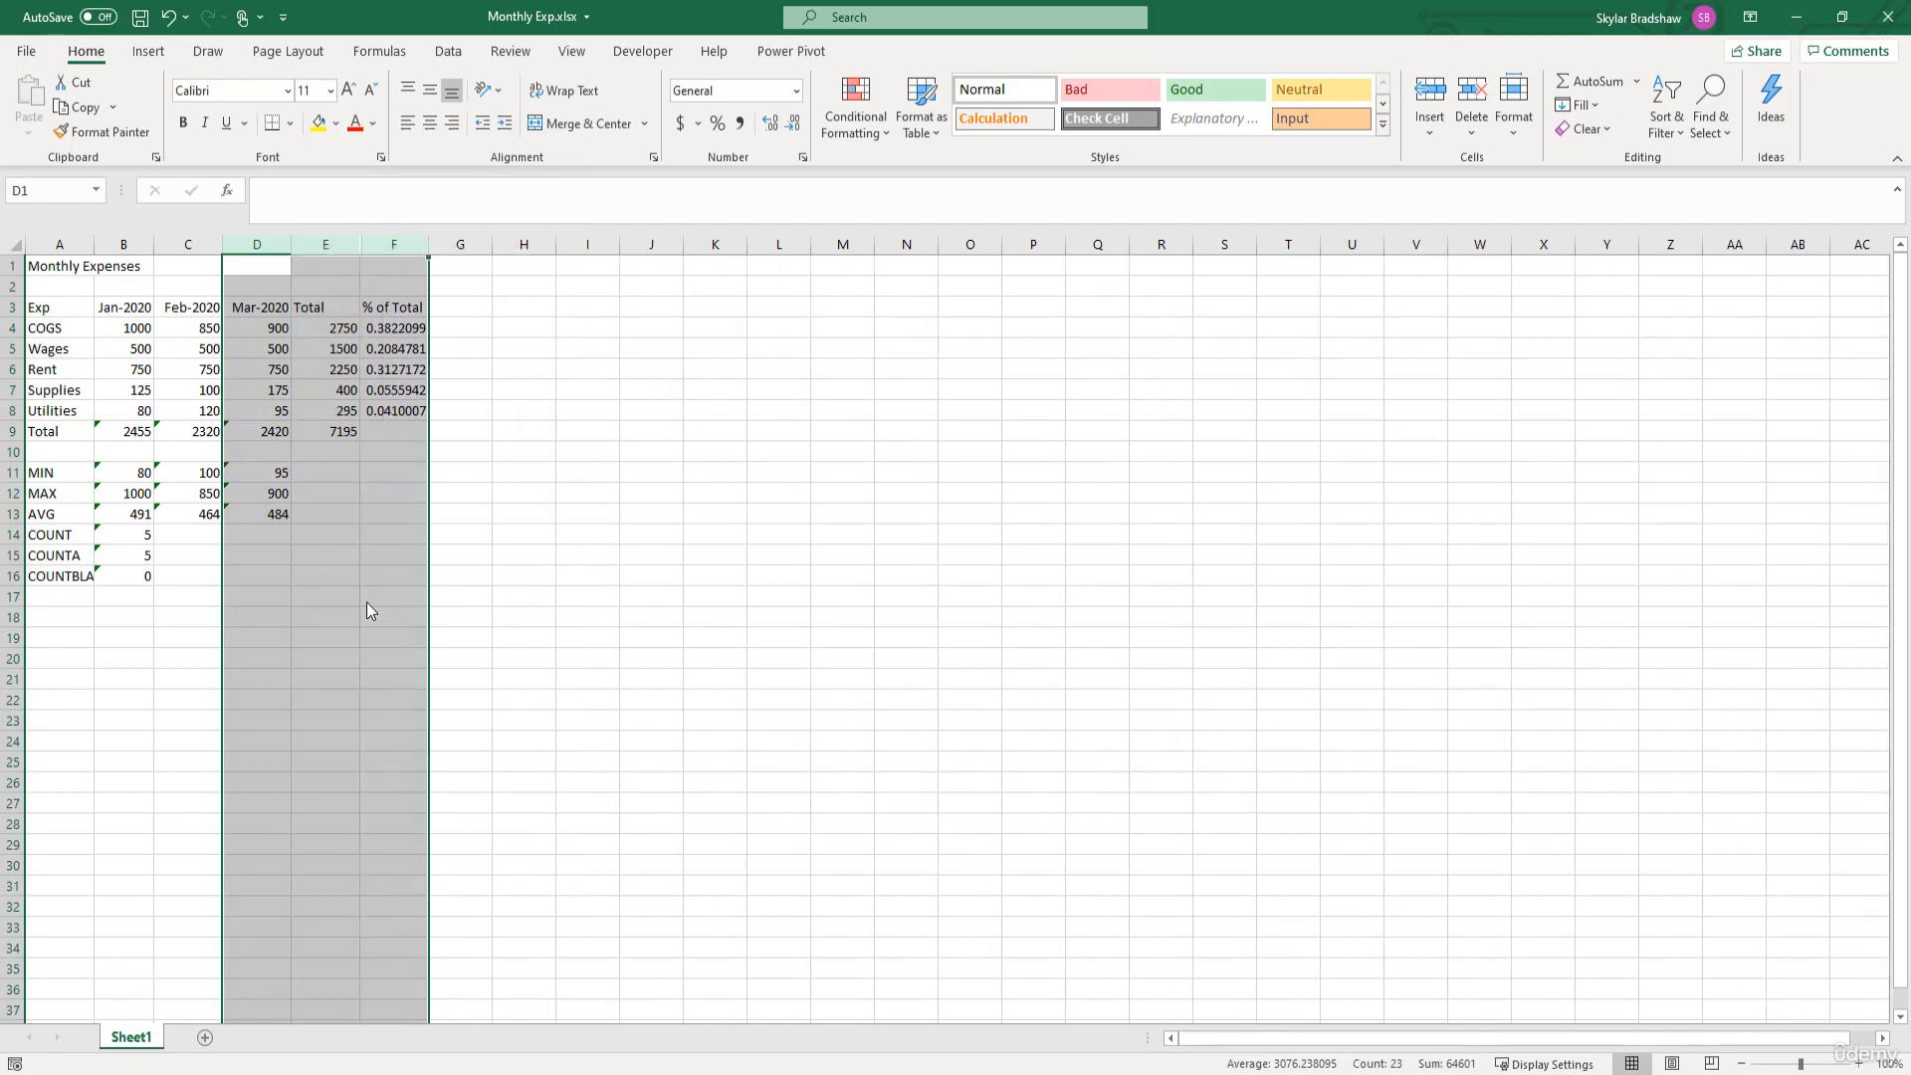
left_click(367, 601)
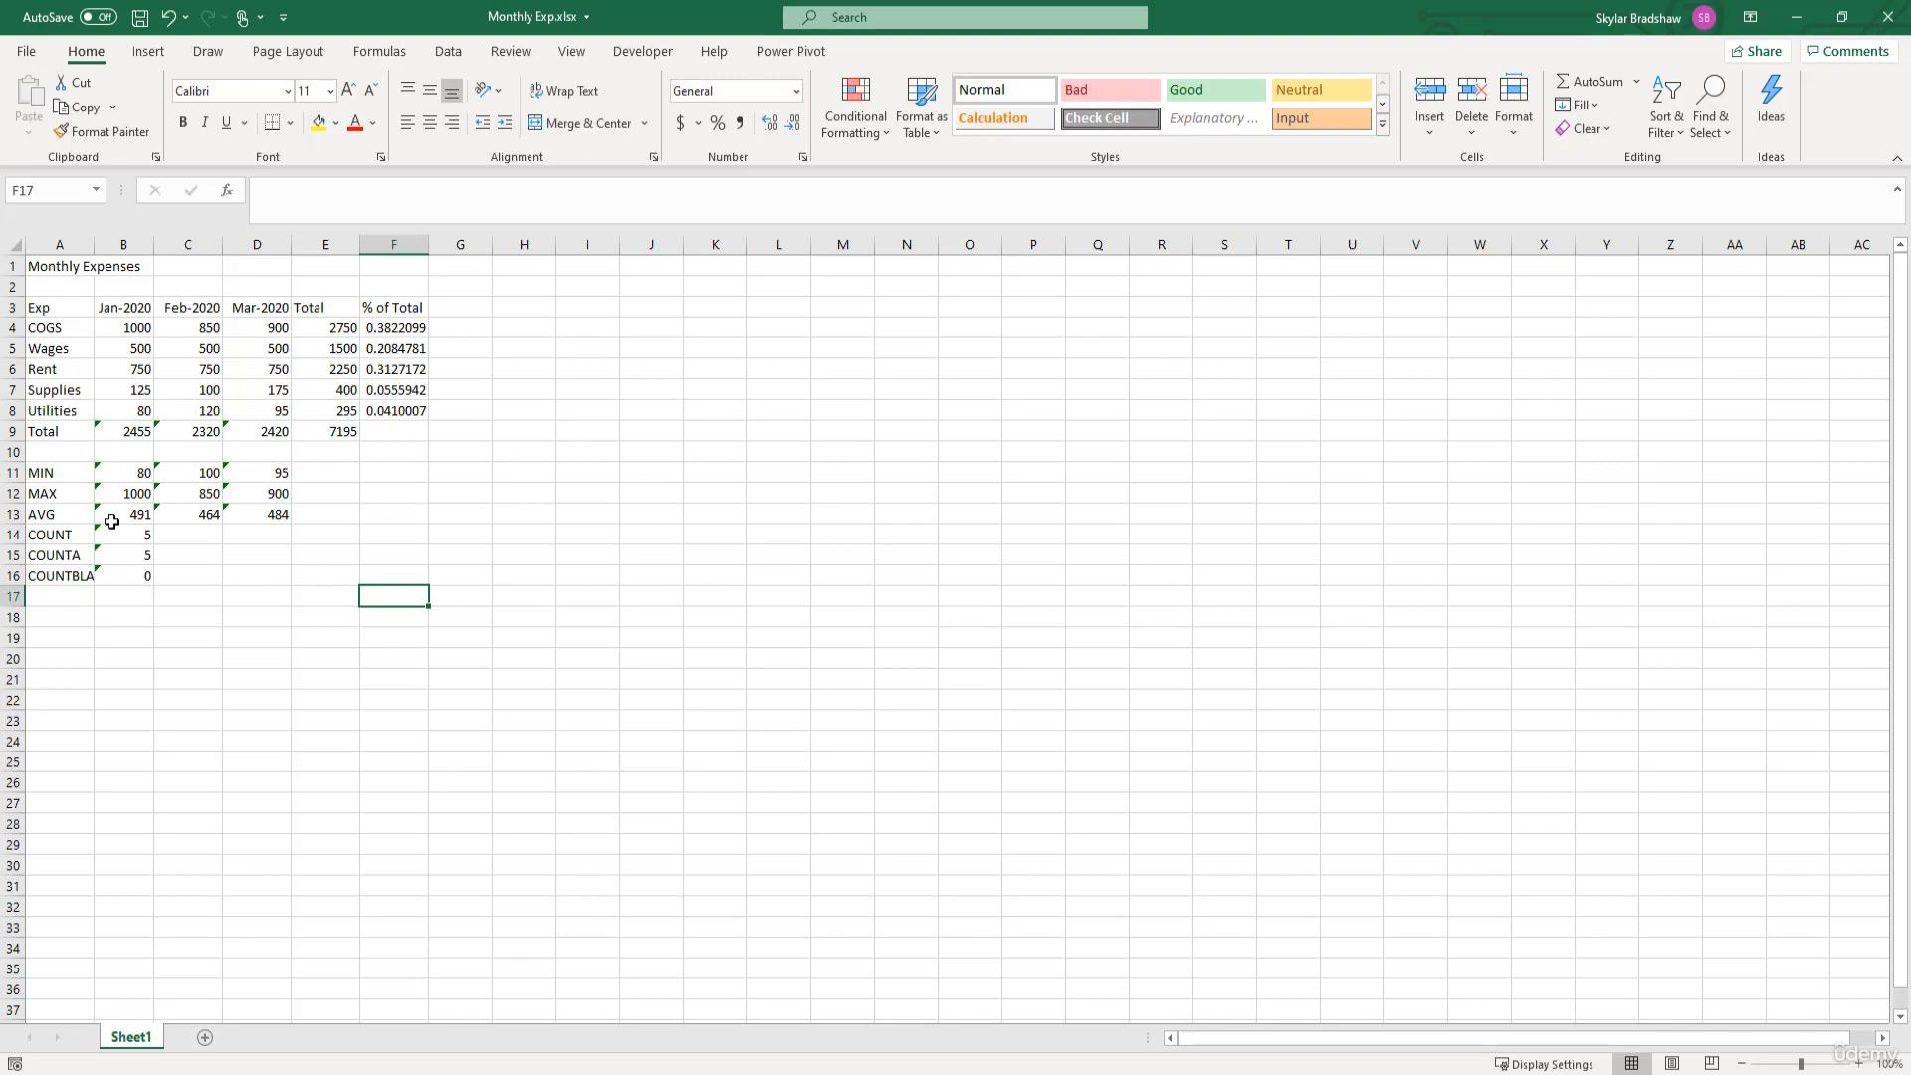
Hide rows 11 through 16, from MIN to COUNTBLANK.
left_click(12, 472)
left_click_drag(12, 472, 14, 577)
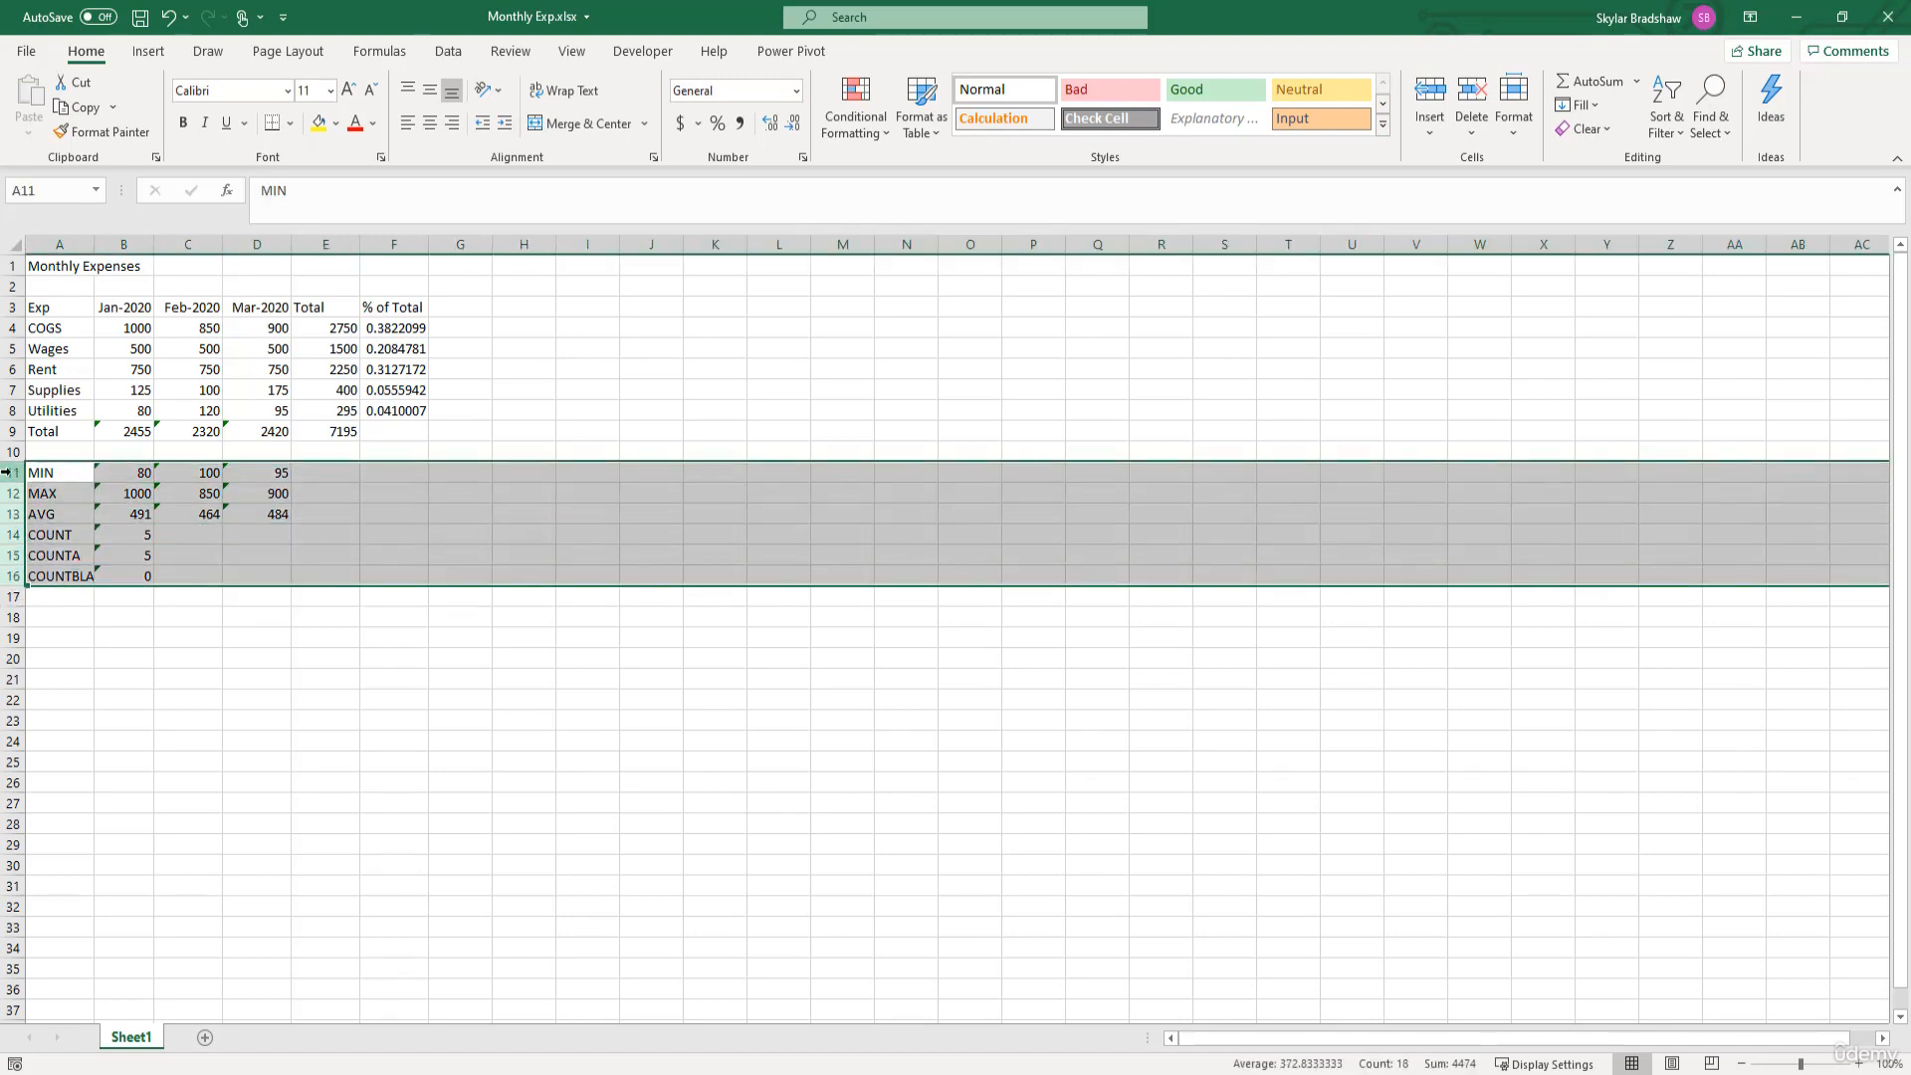
right_click(10, 473)
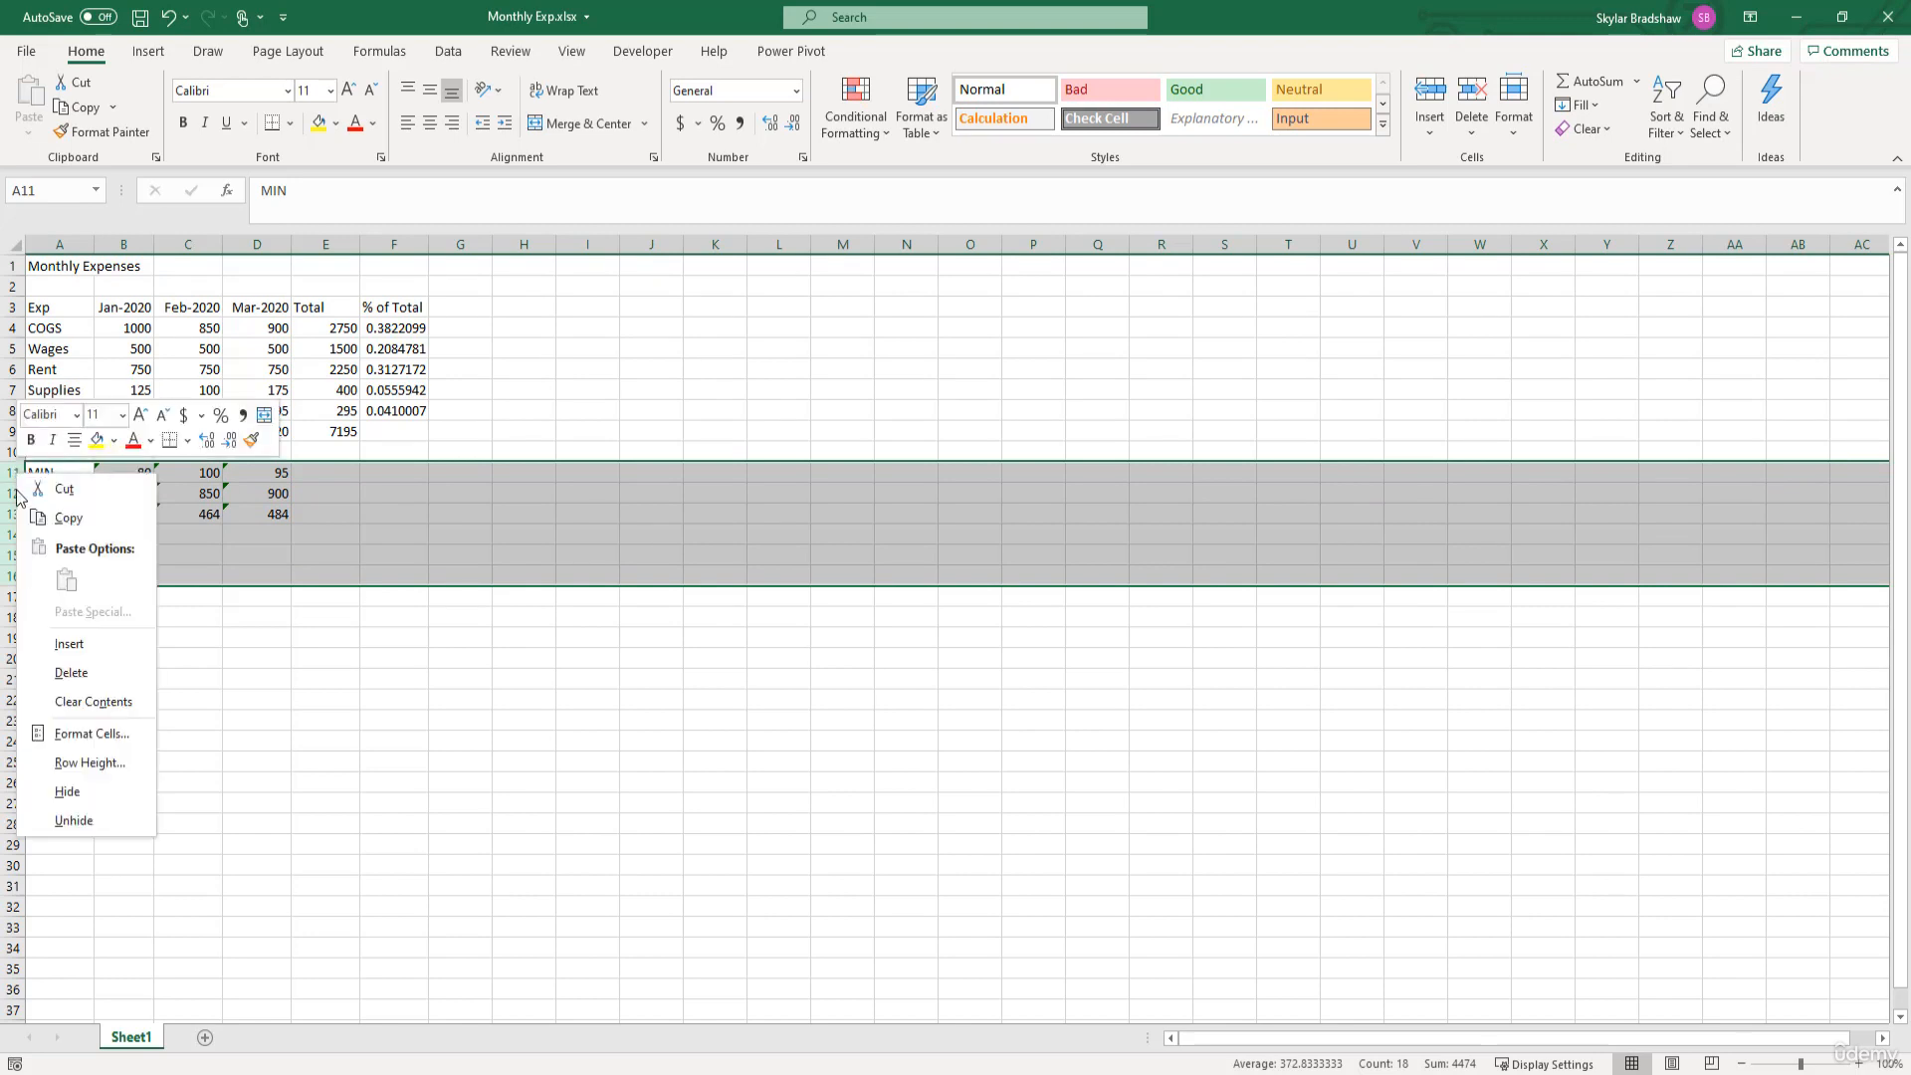
left_click(70, 791)
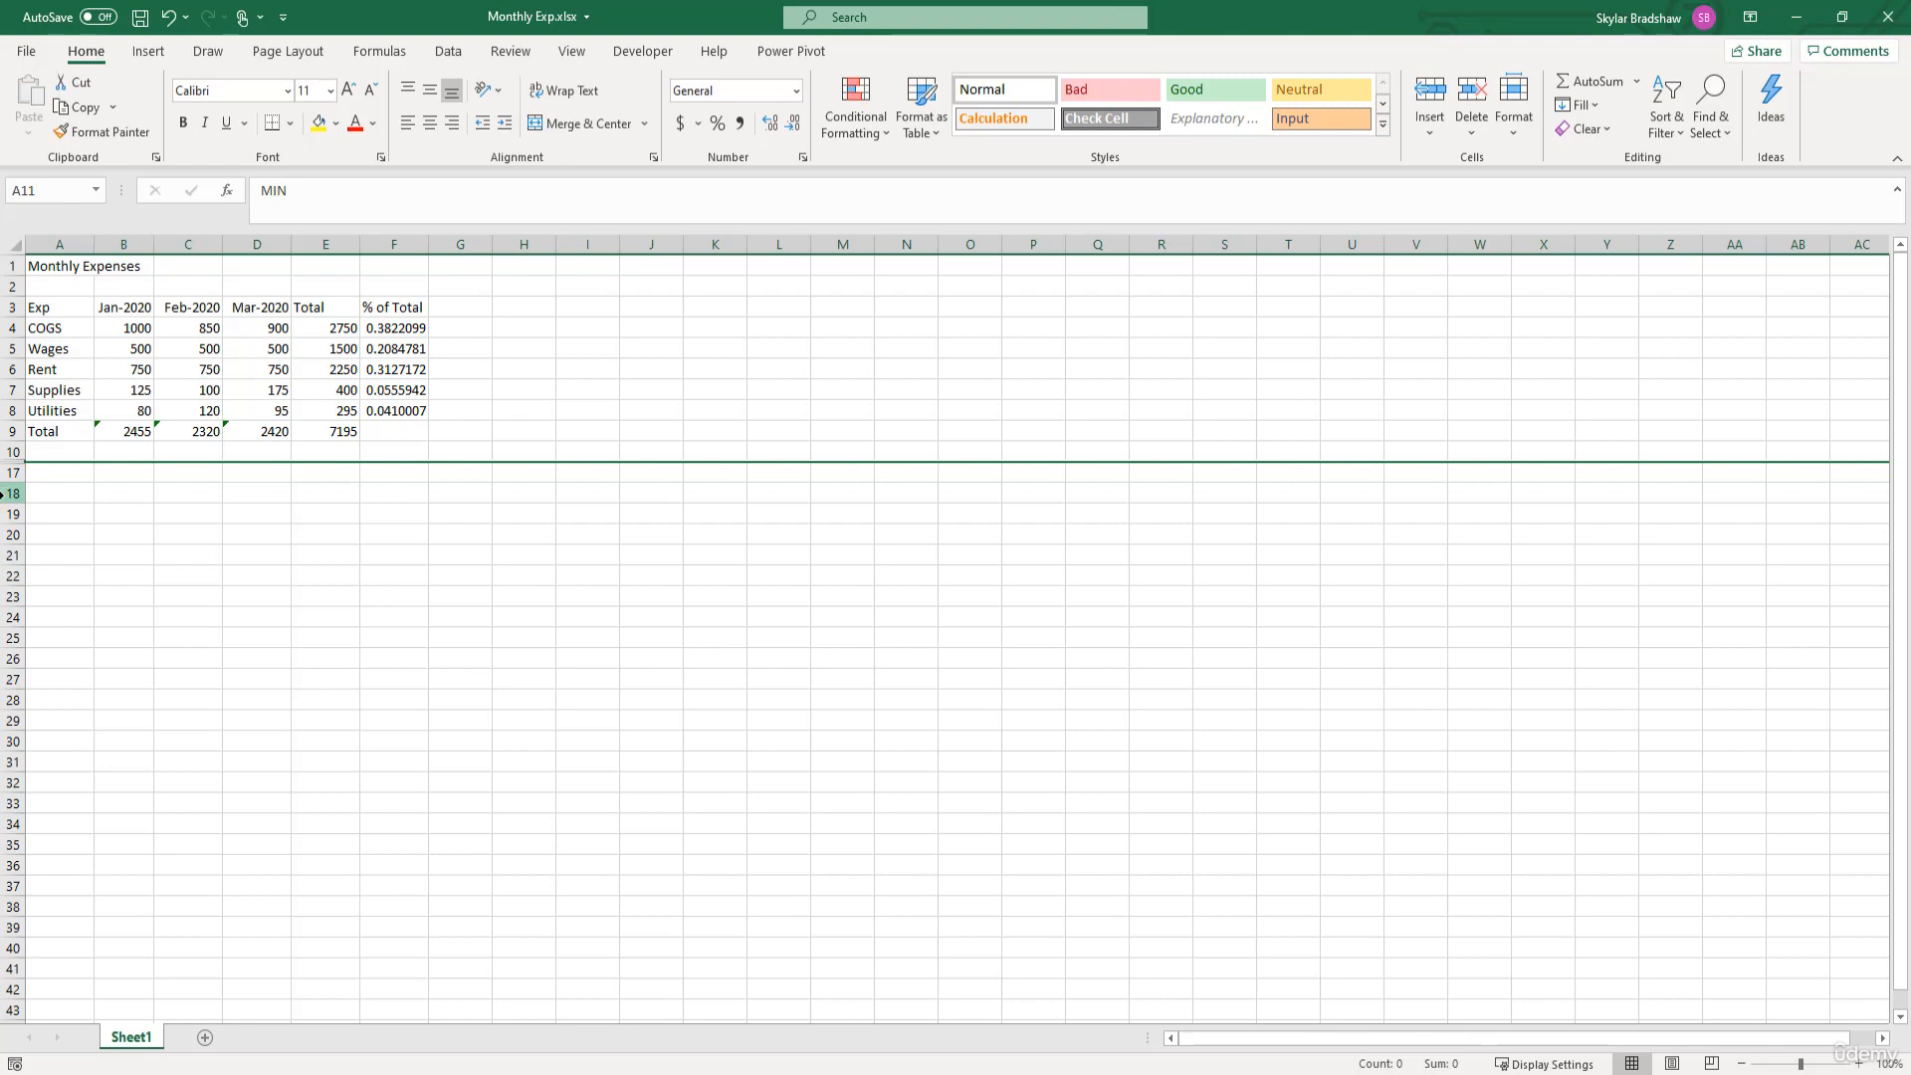
Unhide rows 11 through 16 by way of the neighbouring rows 10 and 17.
left_click(5, 453)
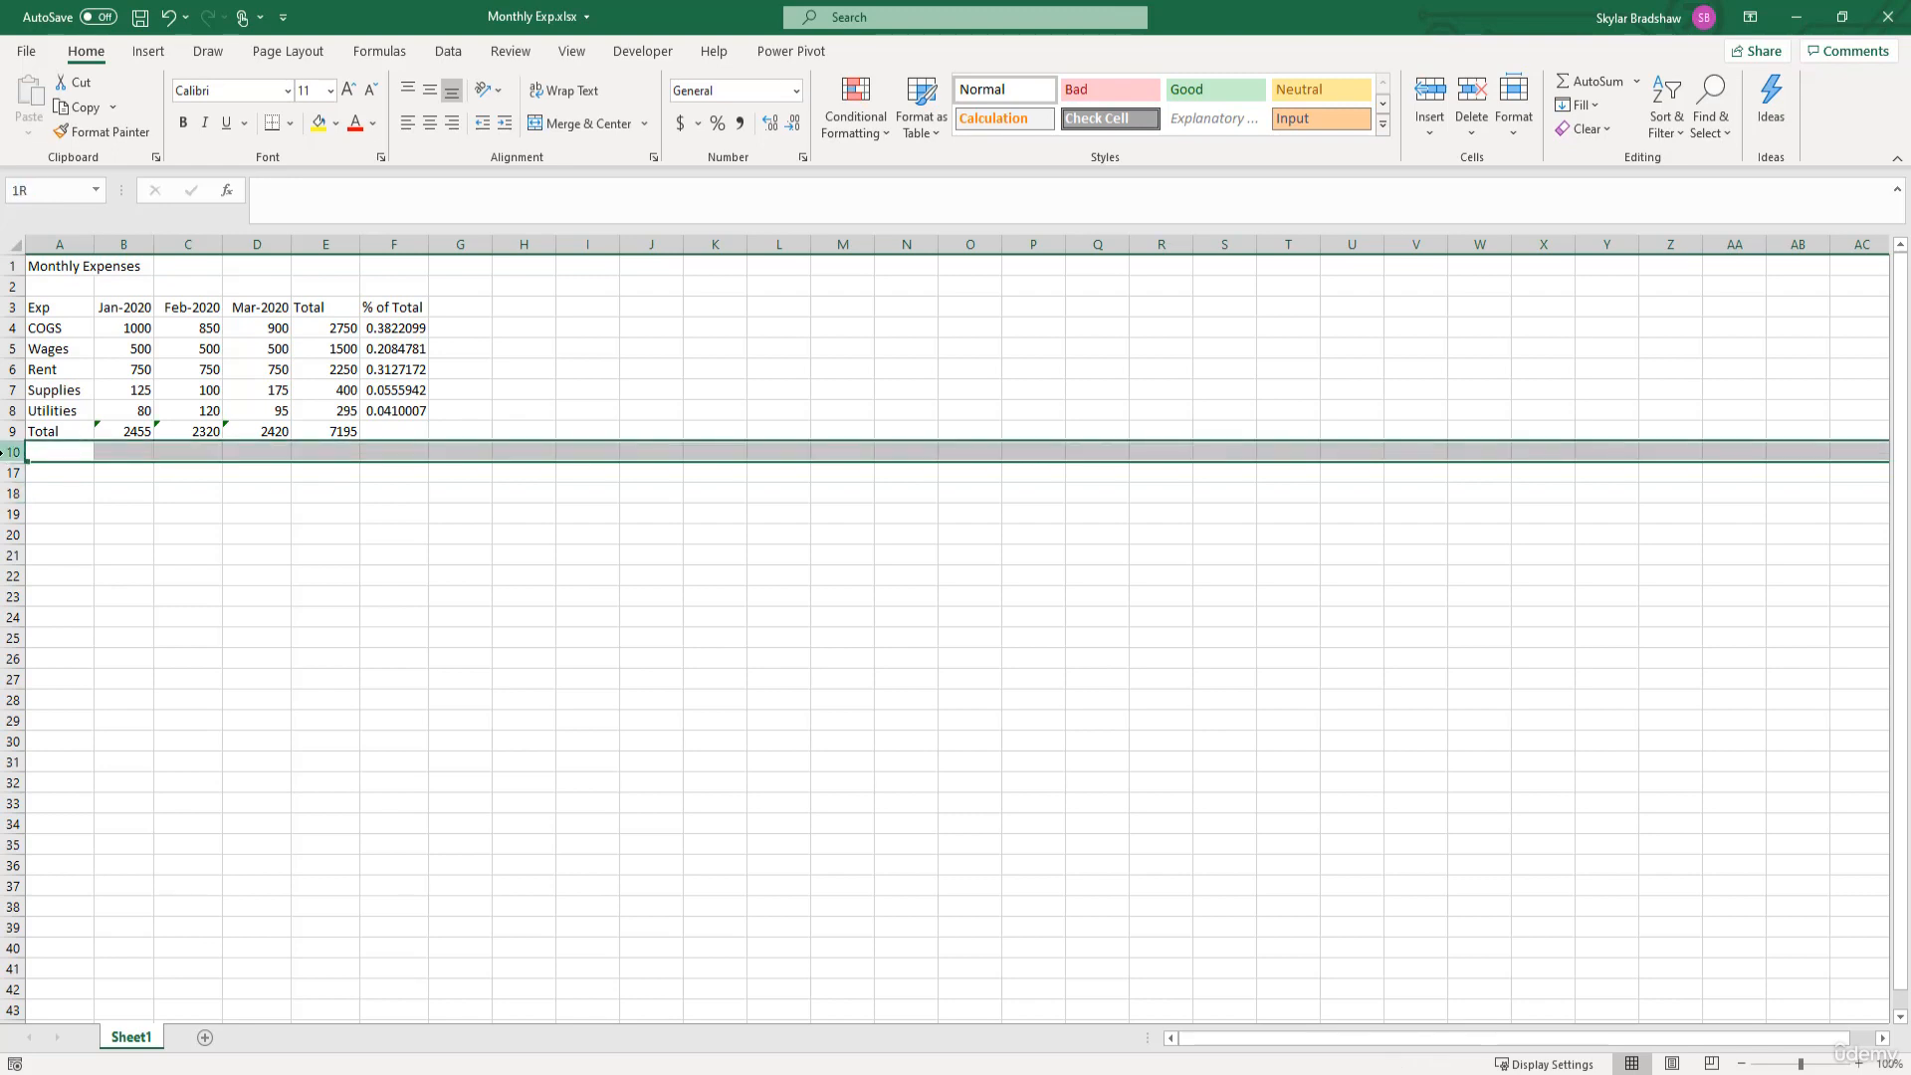
left_click_drag(5, 455, 5, 473)
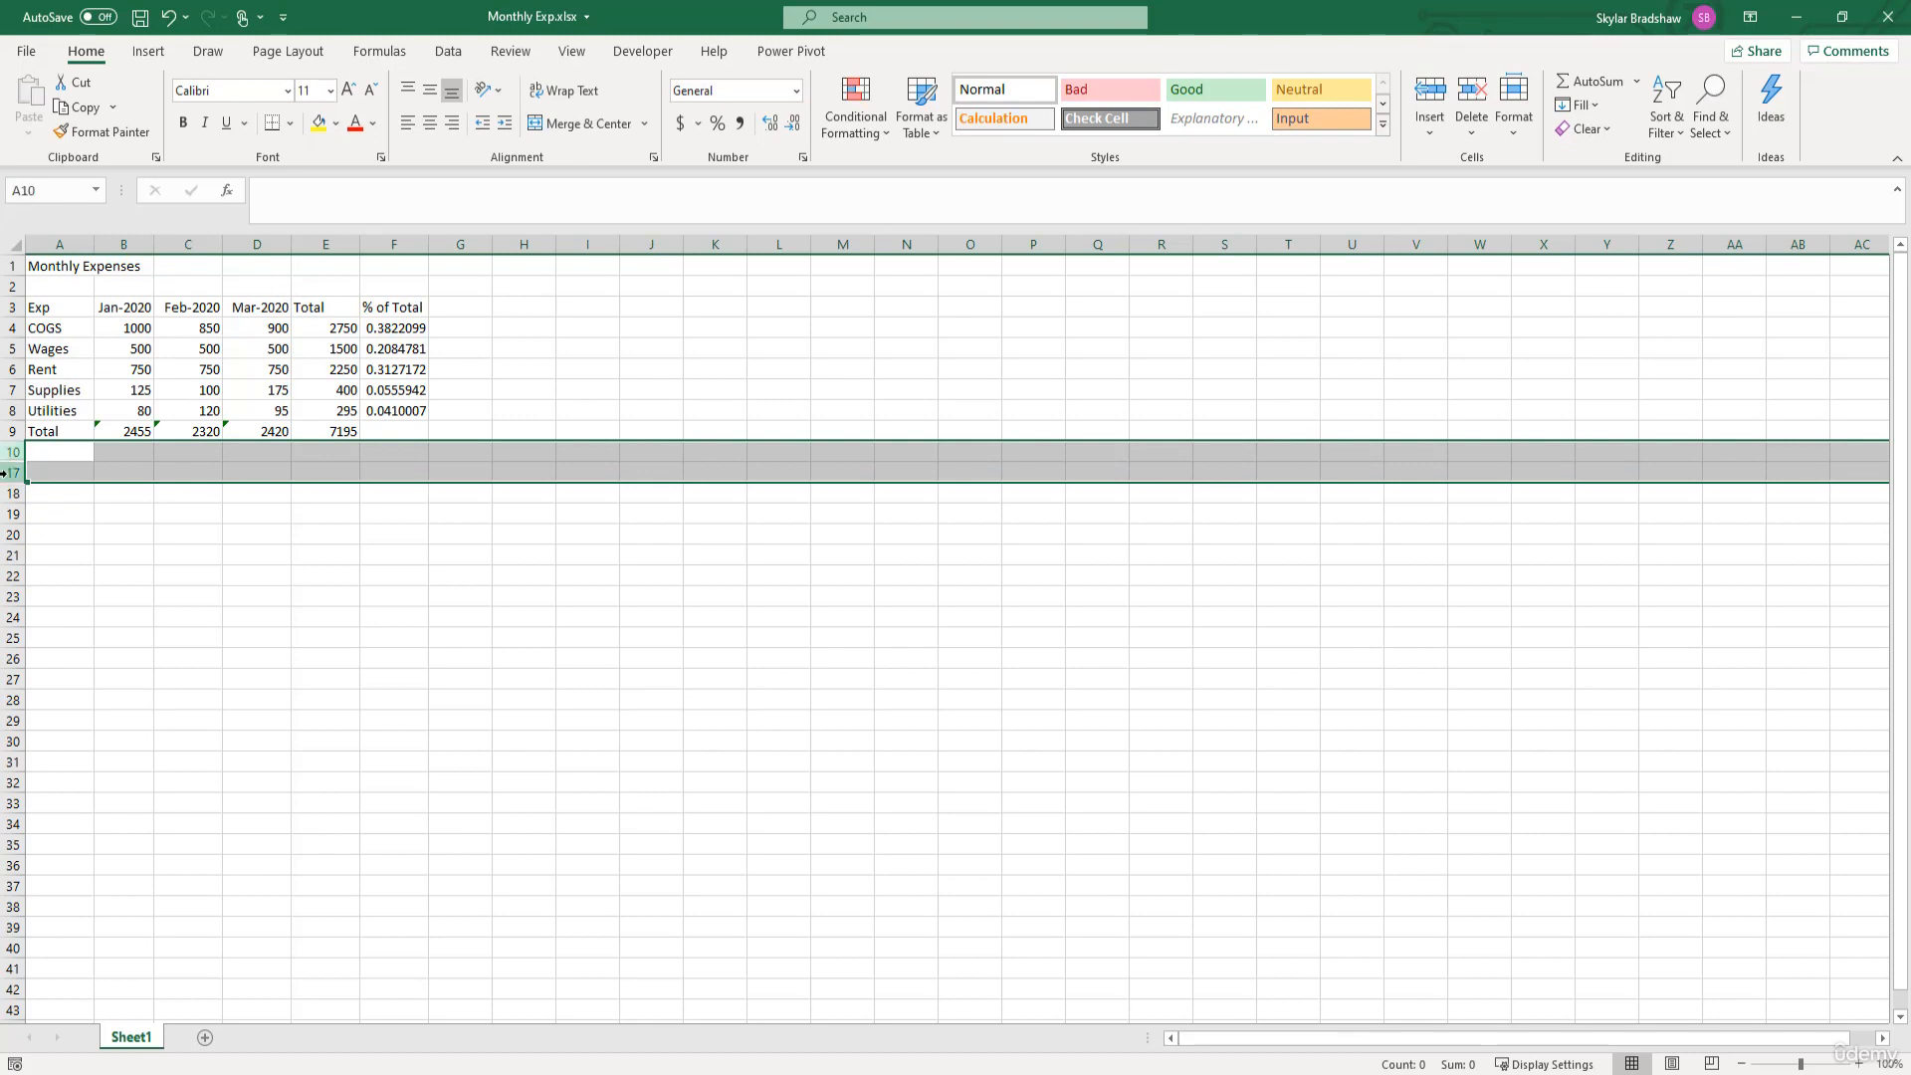
right_click(5, 474)
left_click(80, 819)
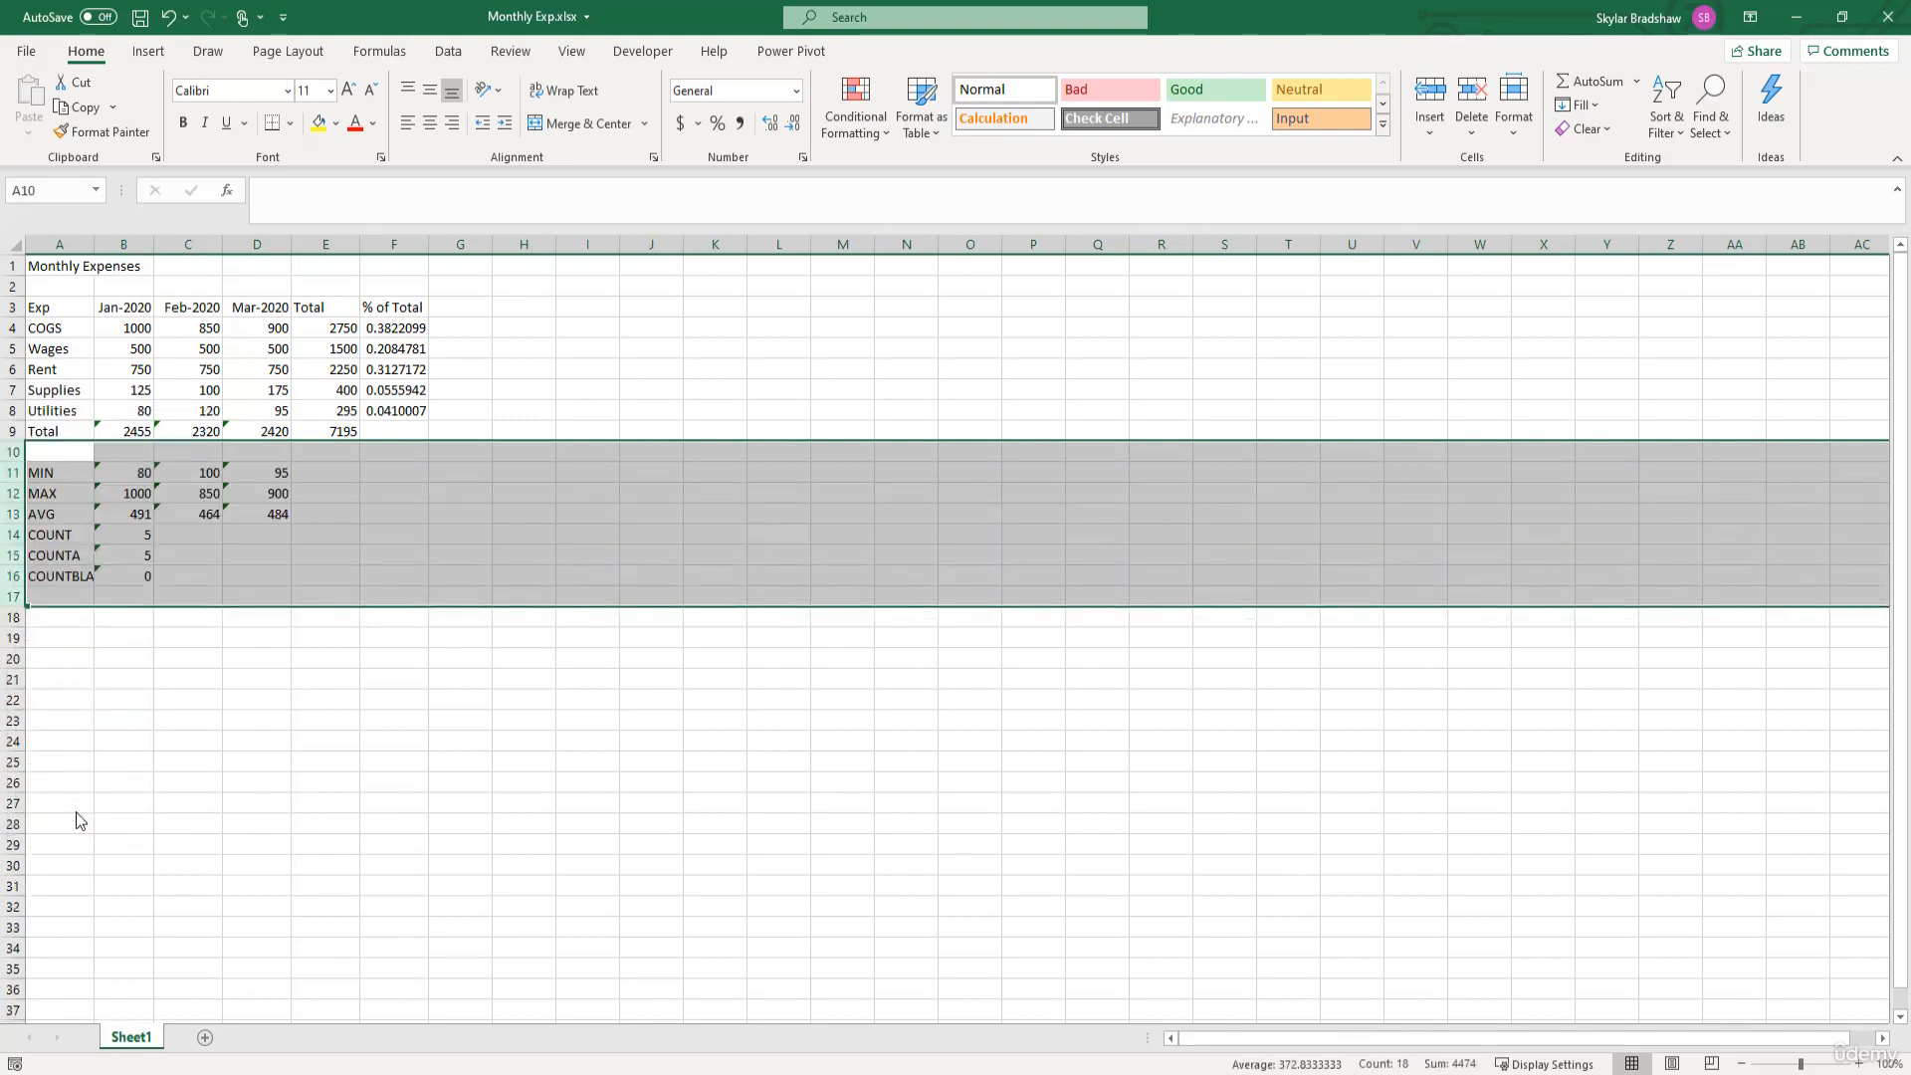
left_click(75, 812)
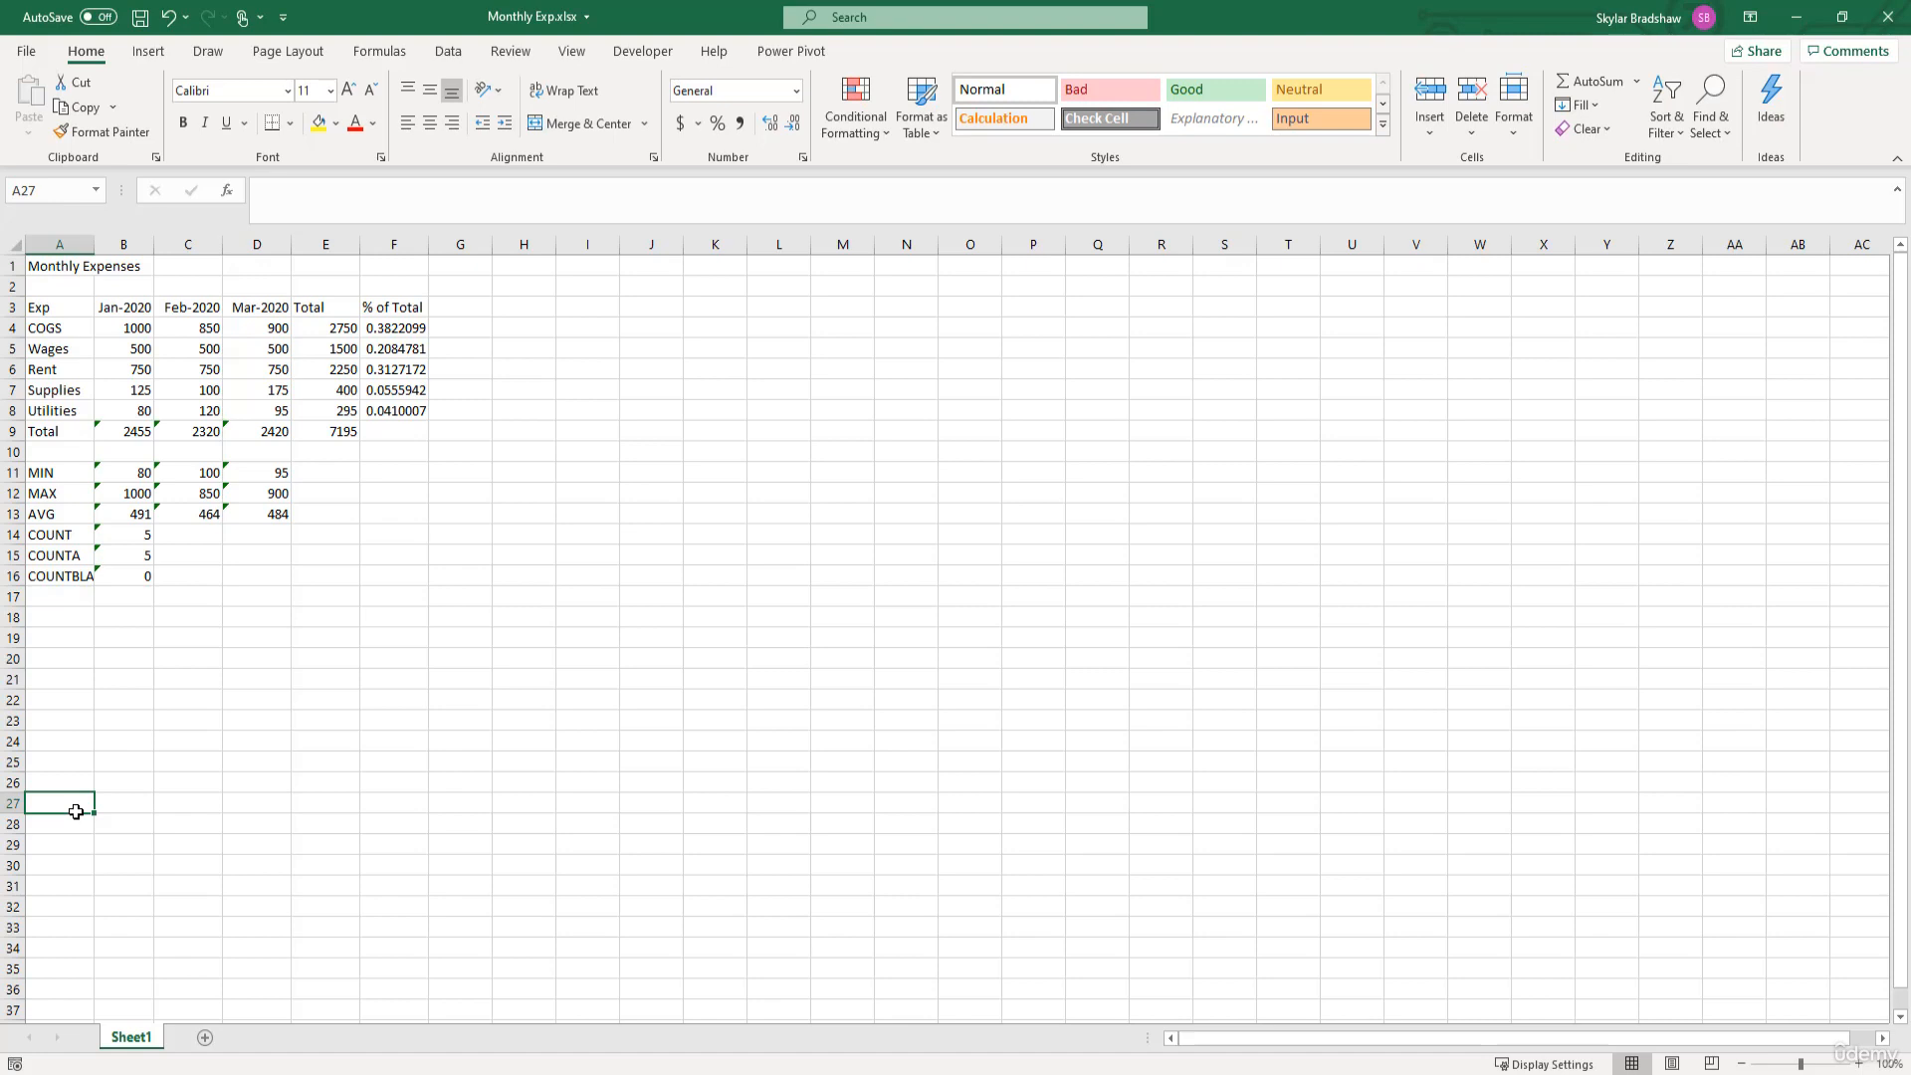
Undo the last row visibility change, and hide only the MIN row, row 11, from a cell within it.
key("ctrl+z")
left_click(69, 473)
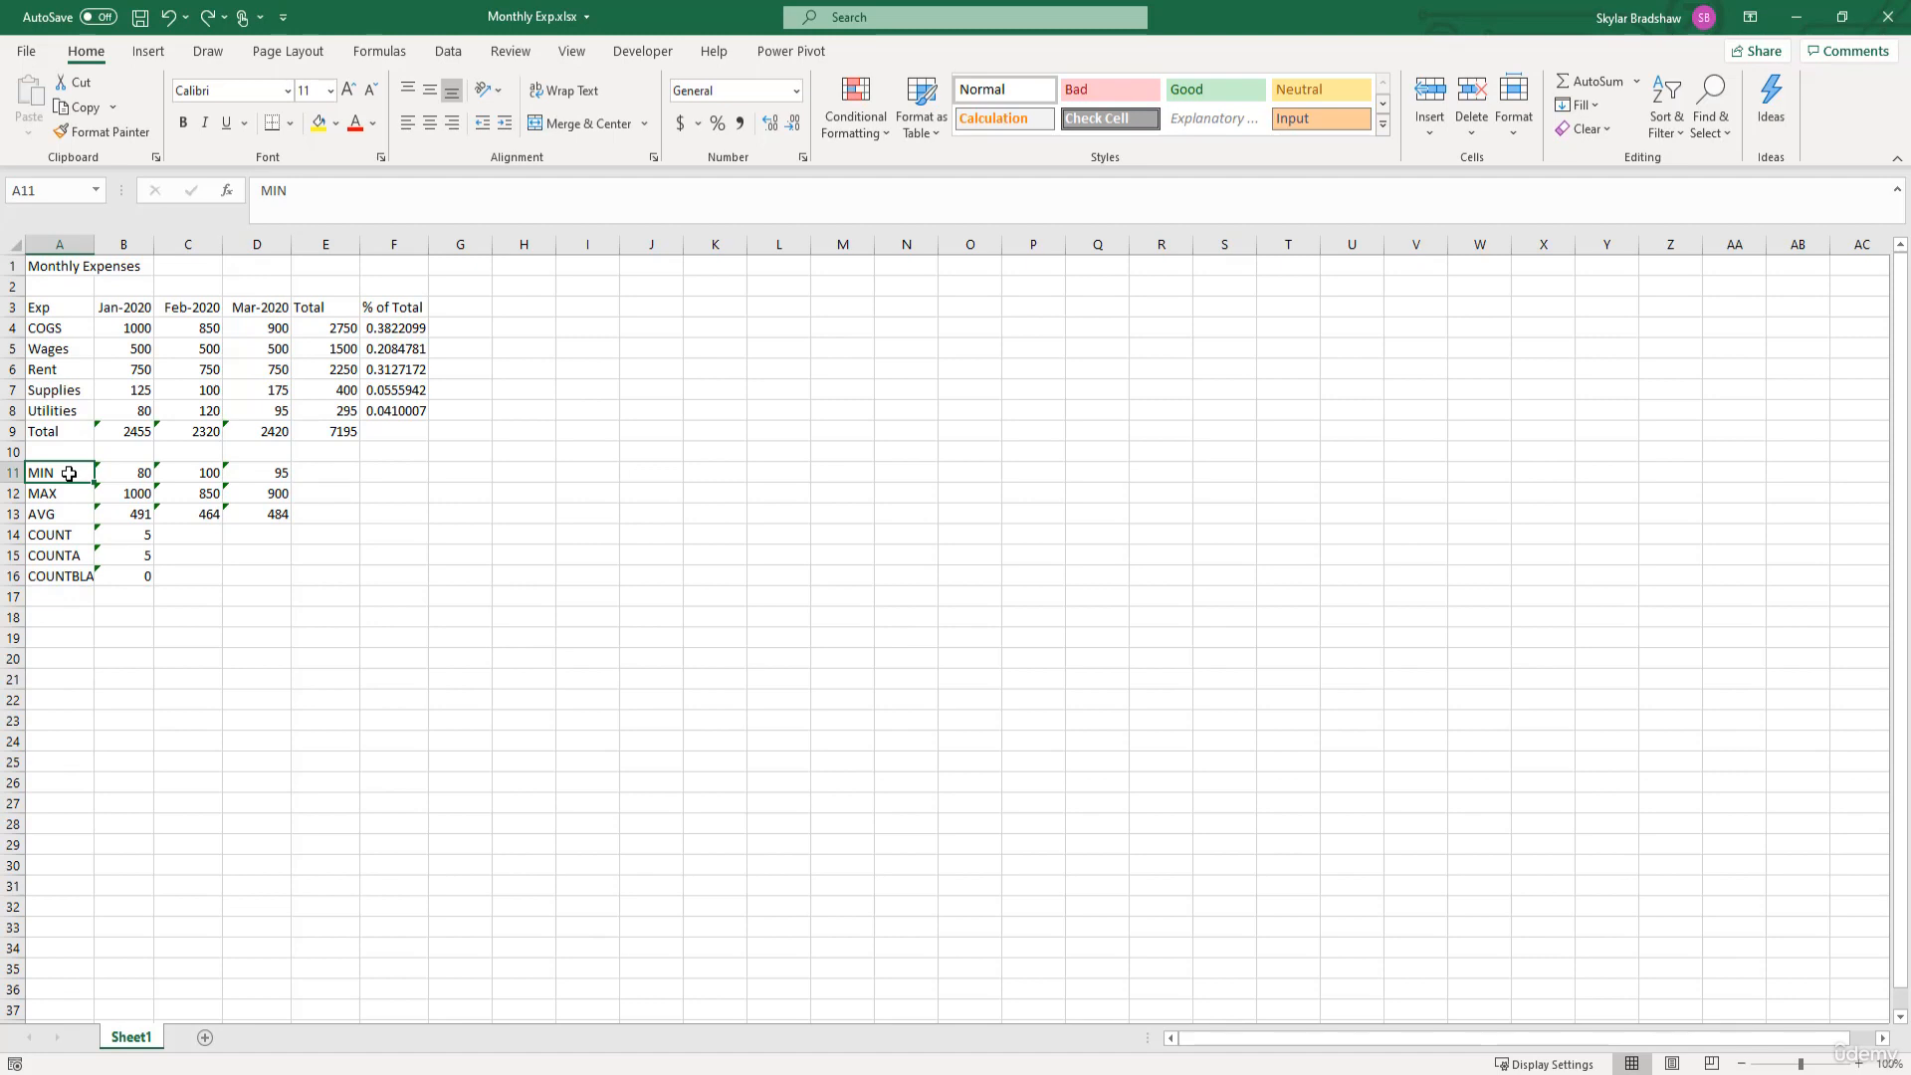
left_click(123, 472)
left_click(187, 473)
left_click(256, 470)
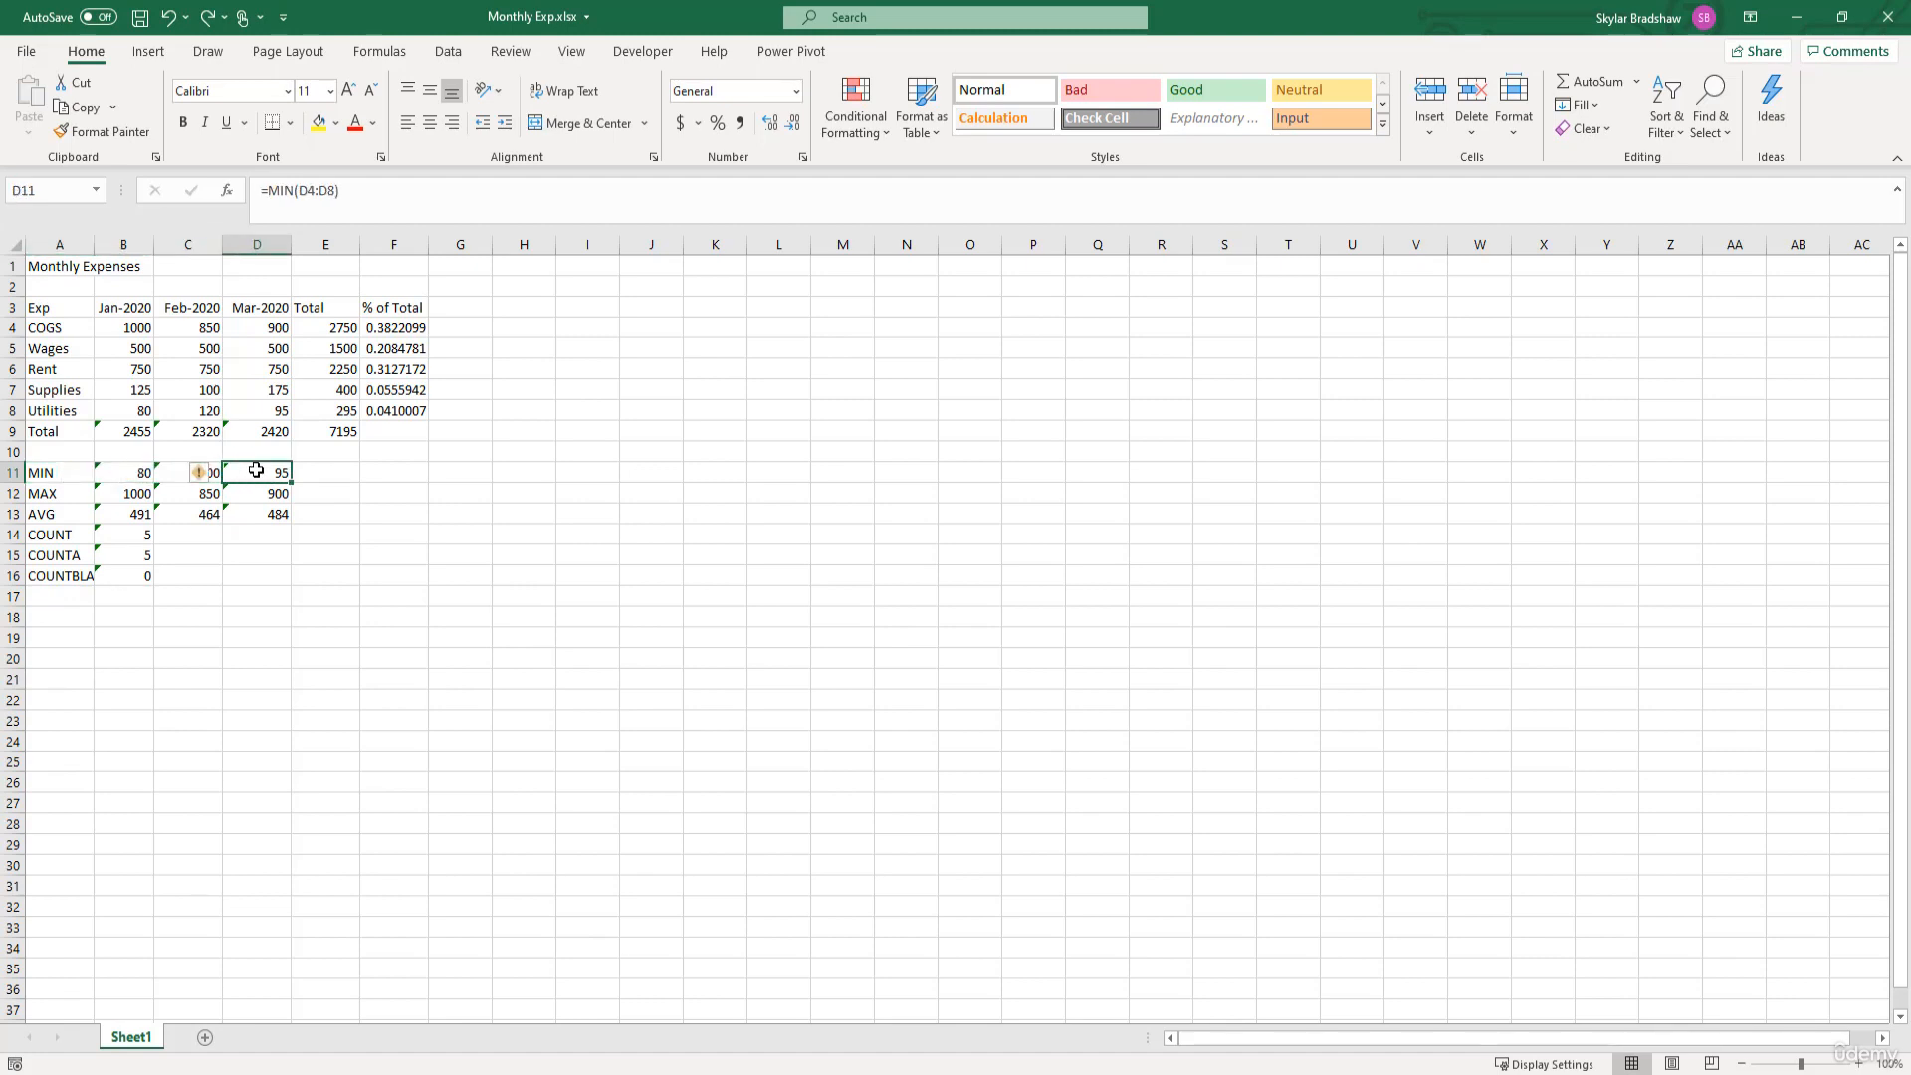
key("ctrl+9")
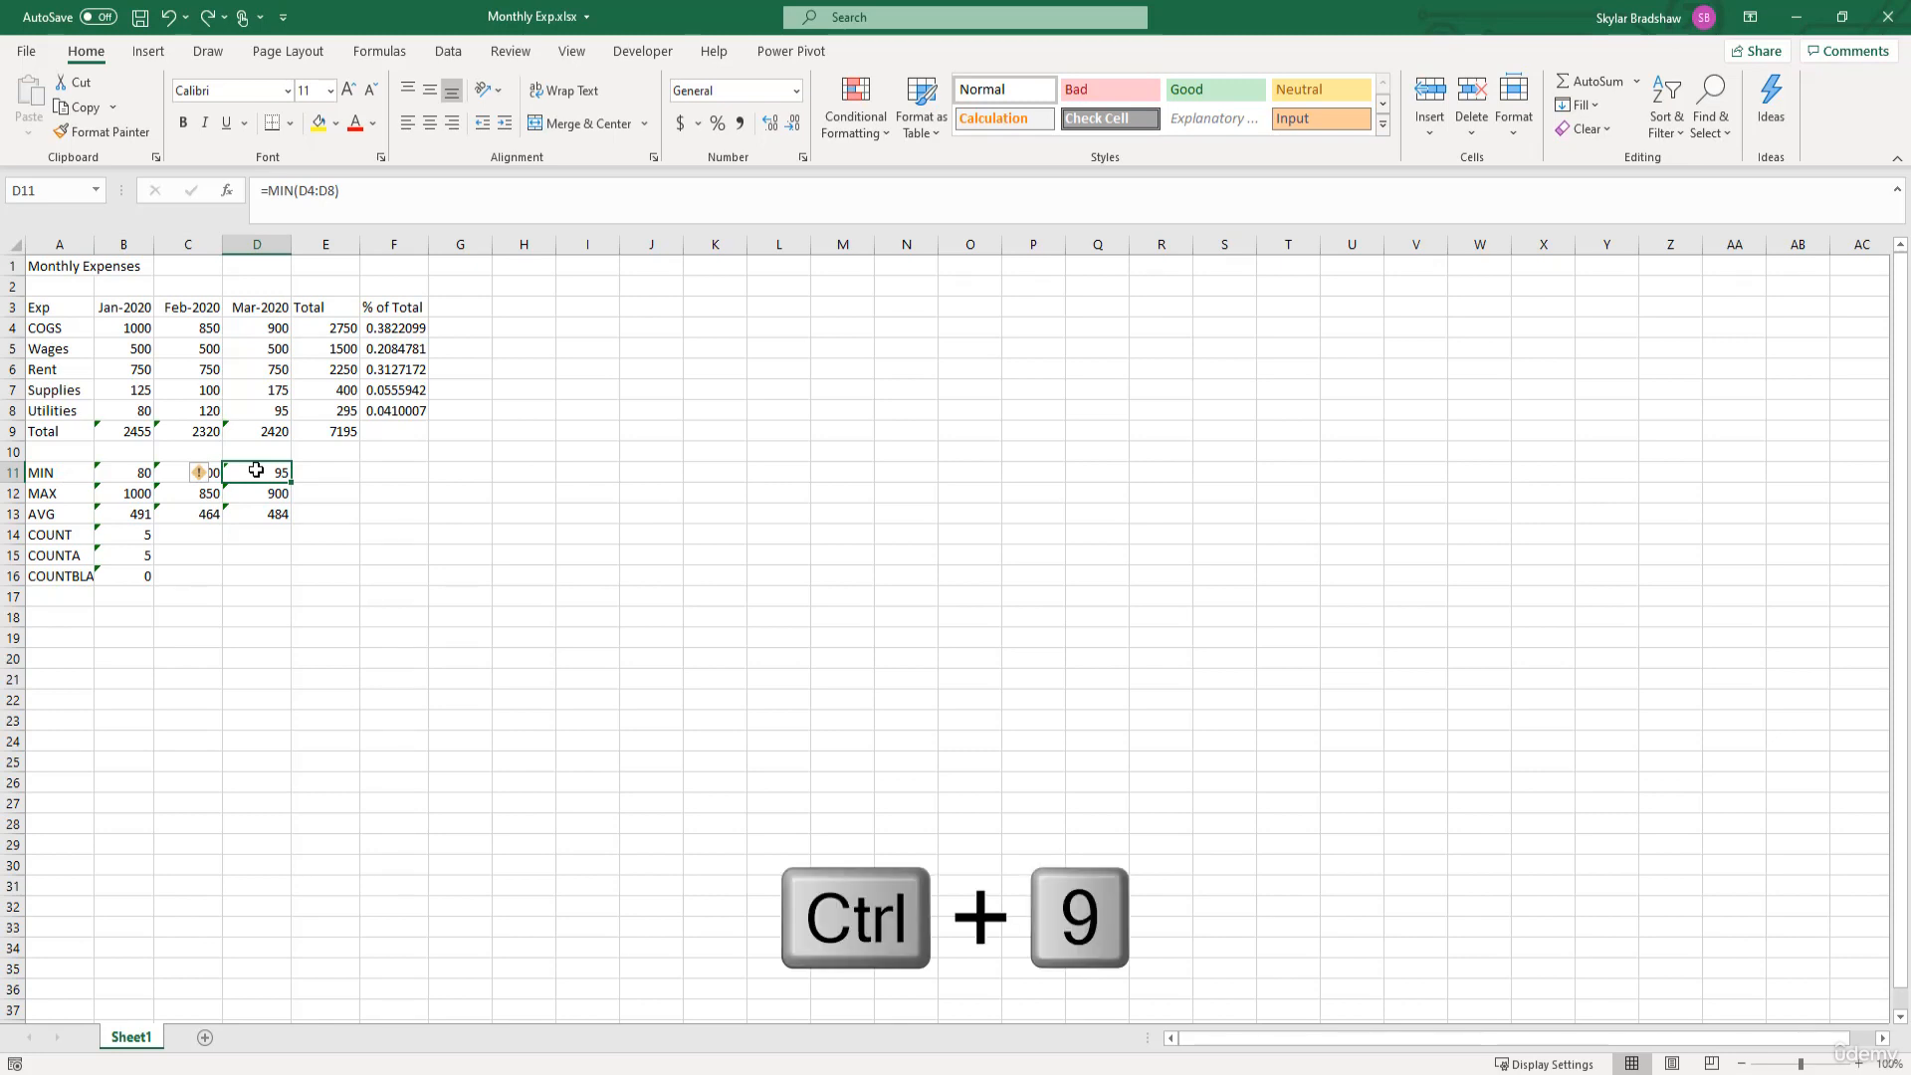
key("ctrl+9")
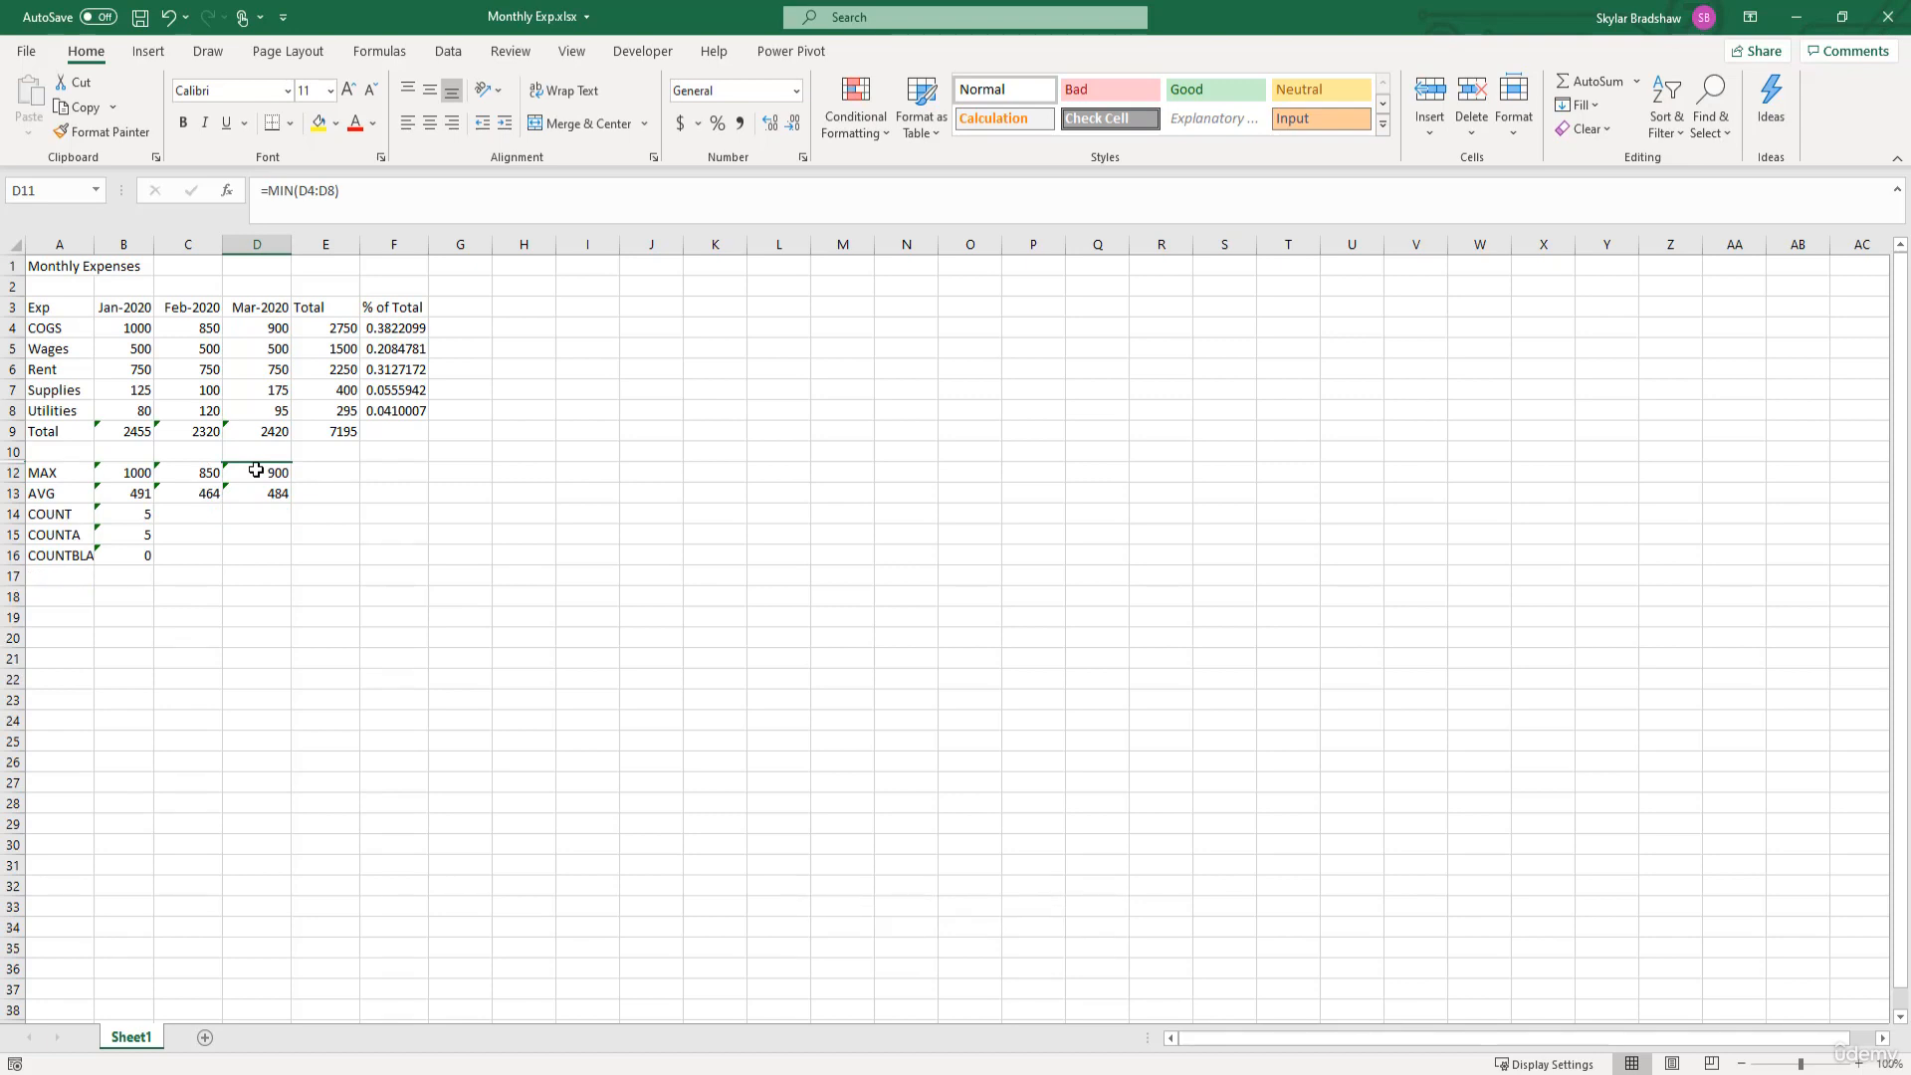
Unhide row 11 using a cell range in column D that spans rows 10 to 12.
left_click(253, 473)
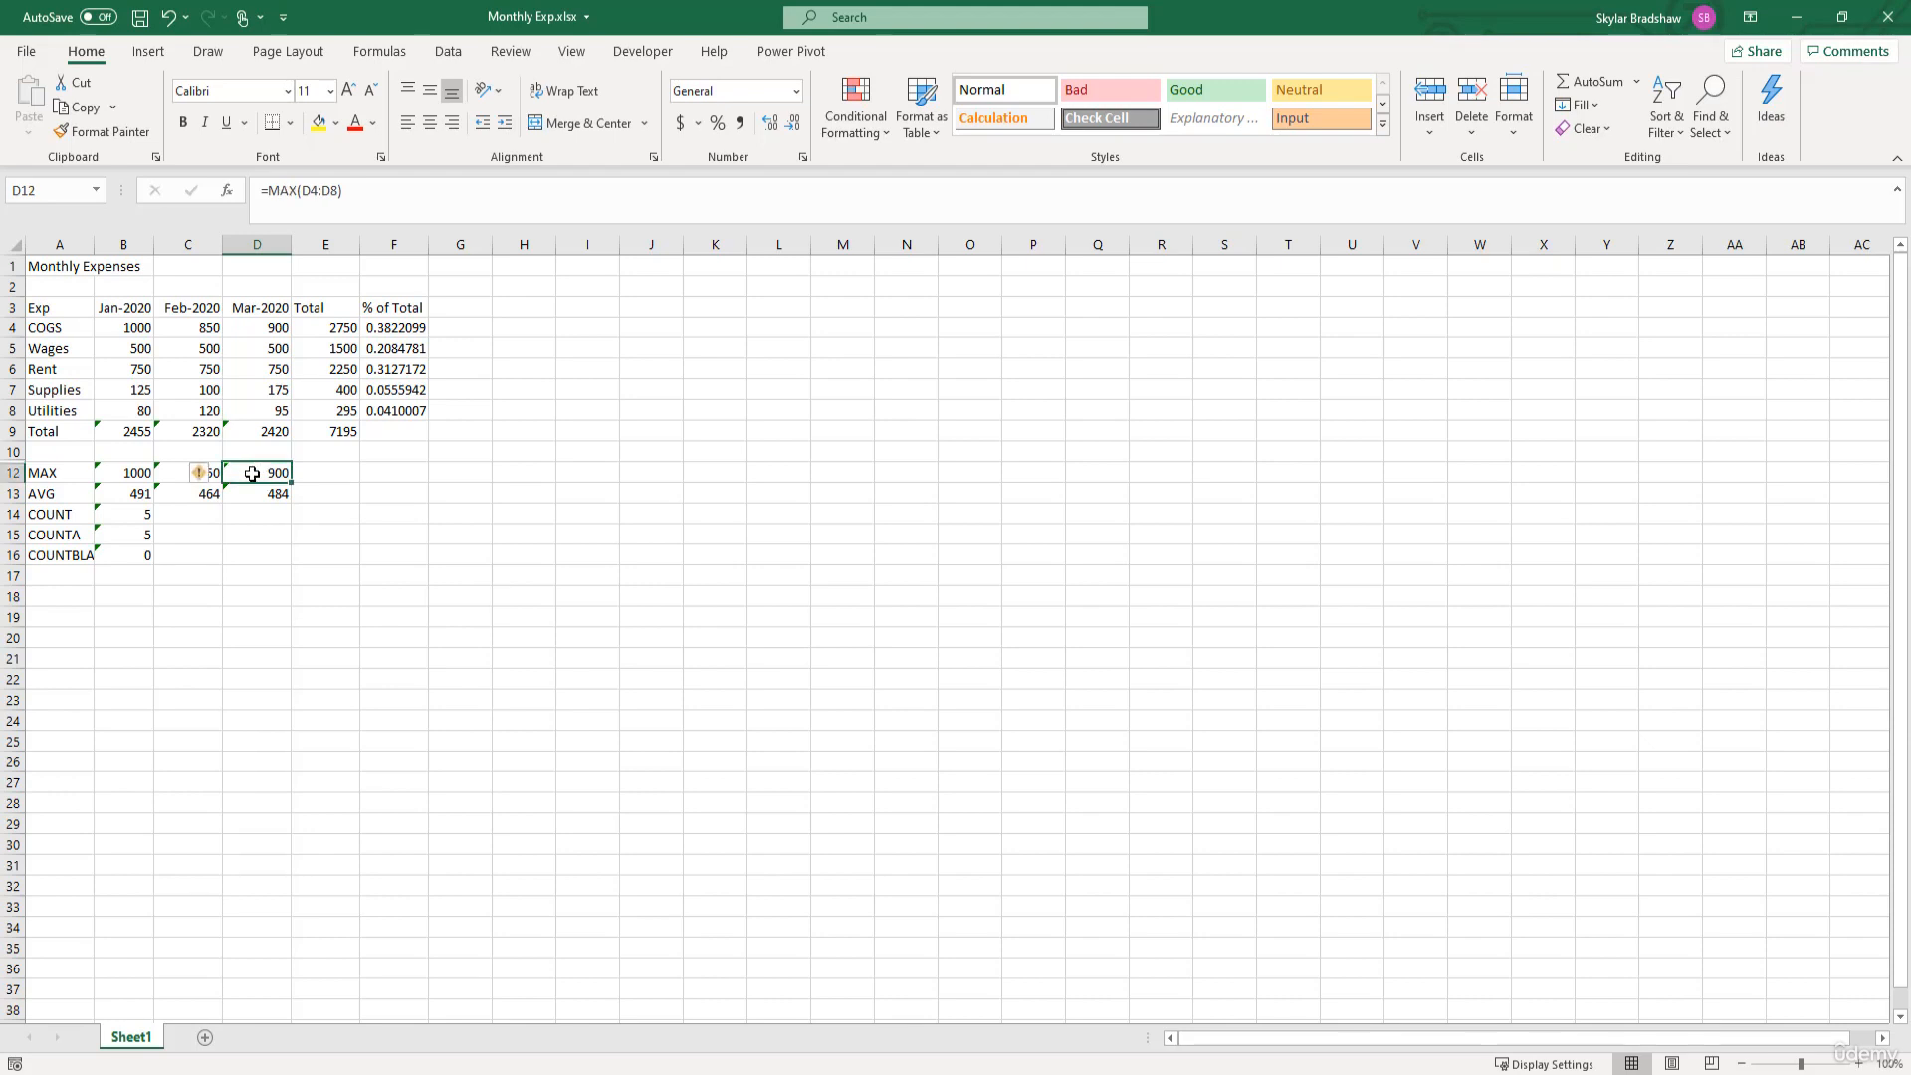
left_click_drag(249, 450, 247, 470)
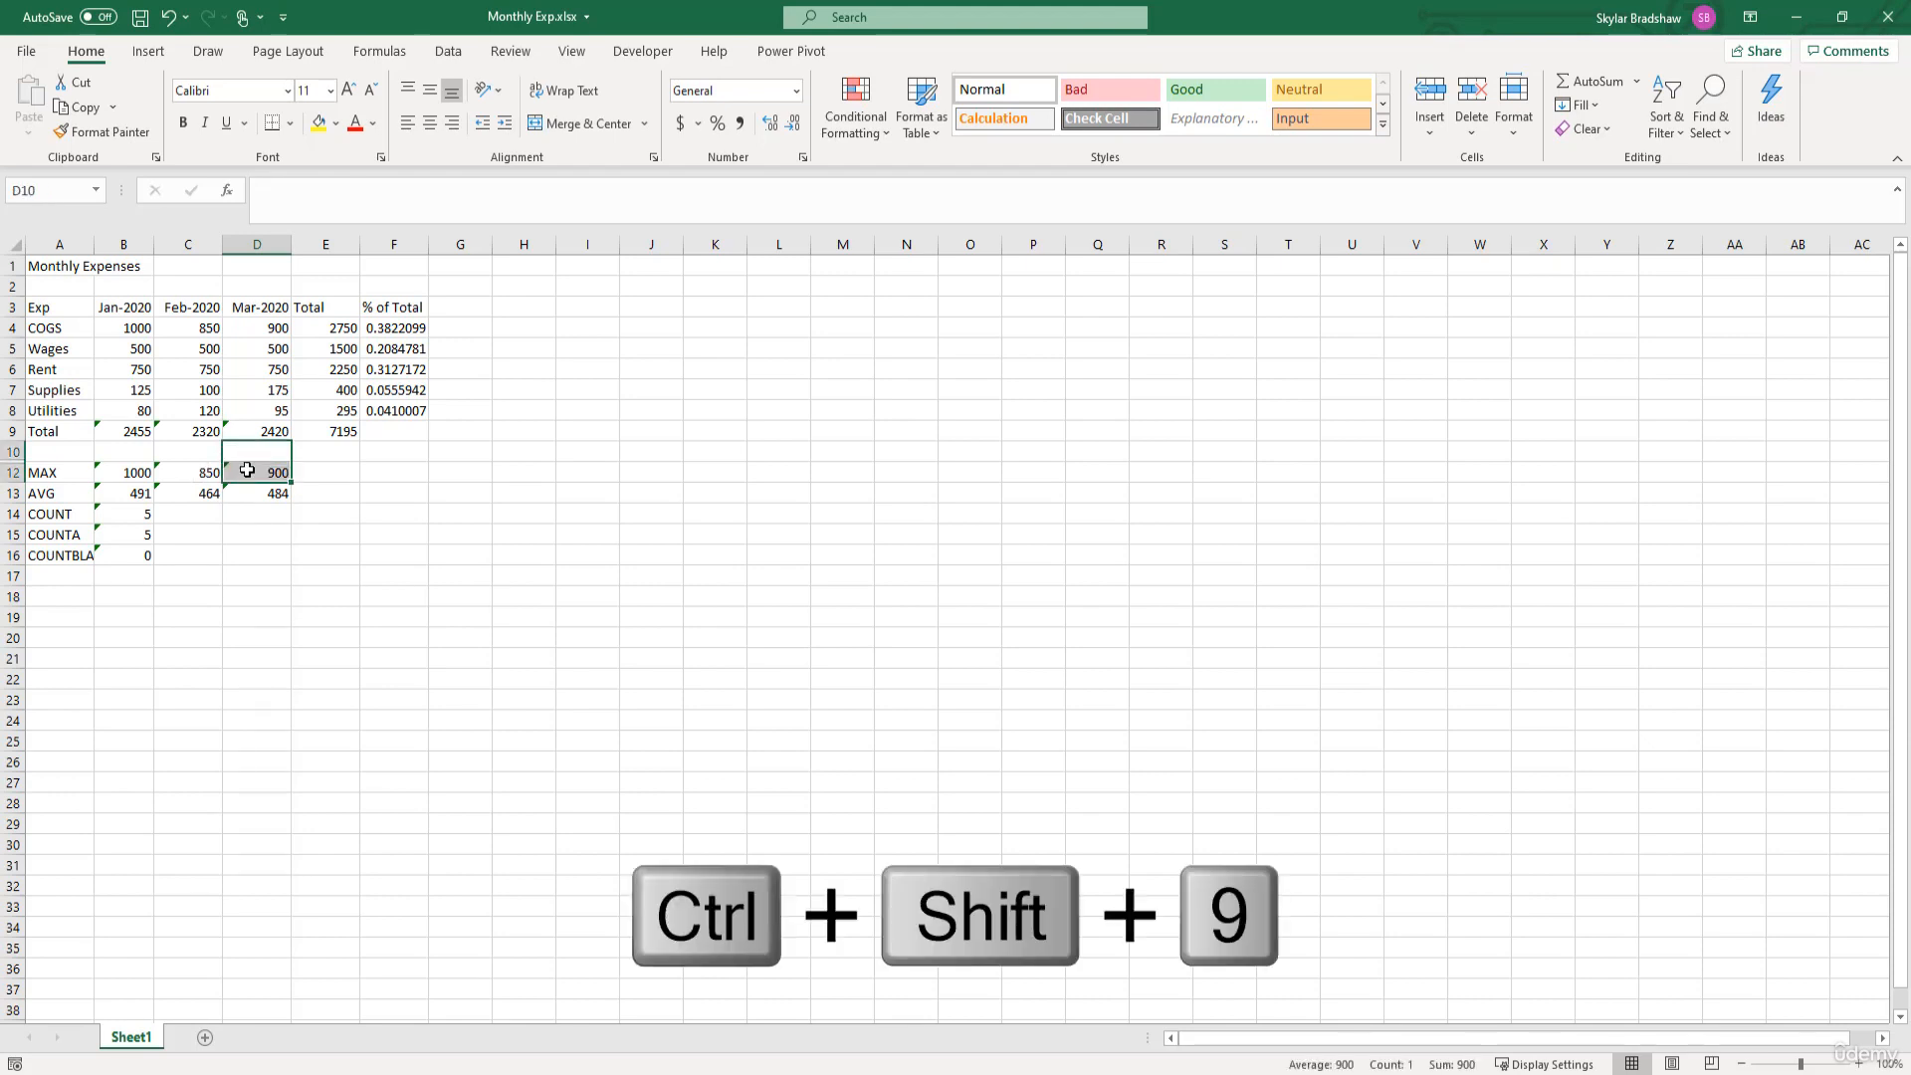
key("ctrl+shift+9")
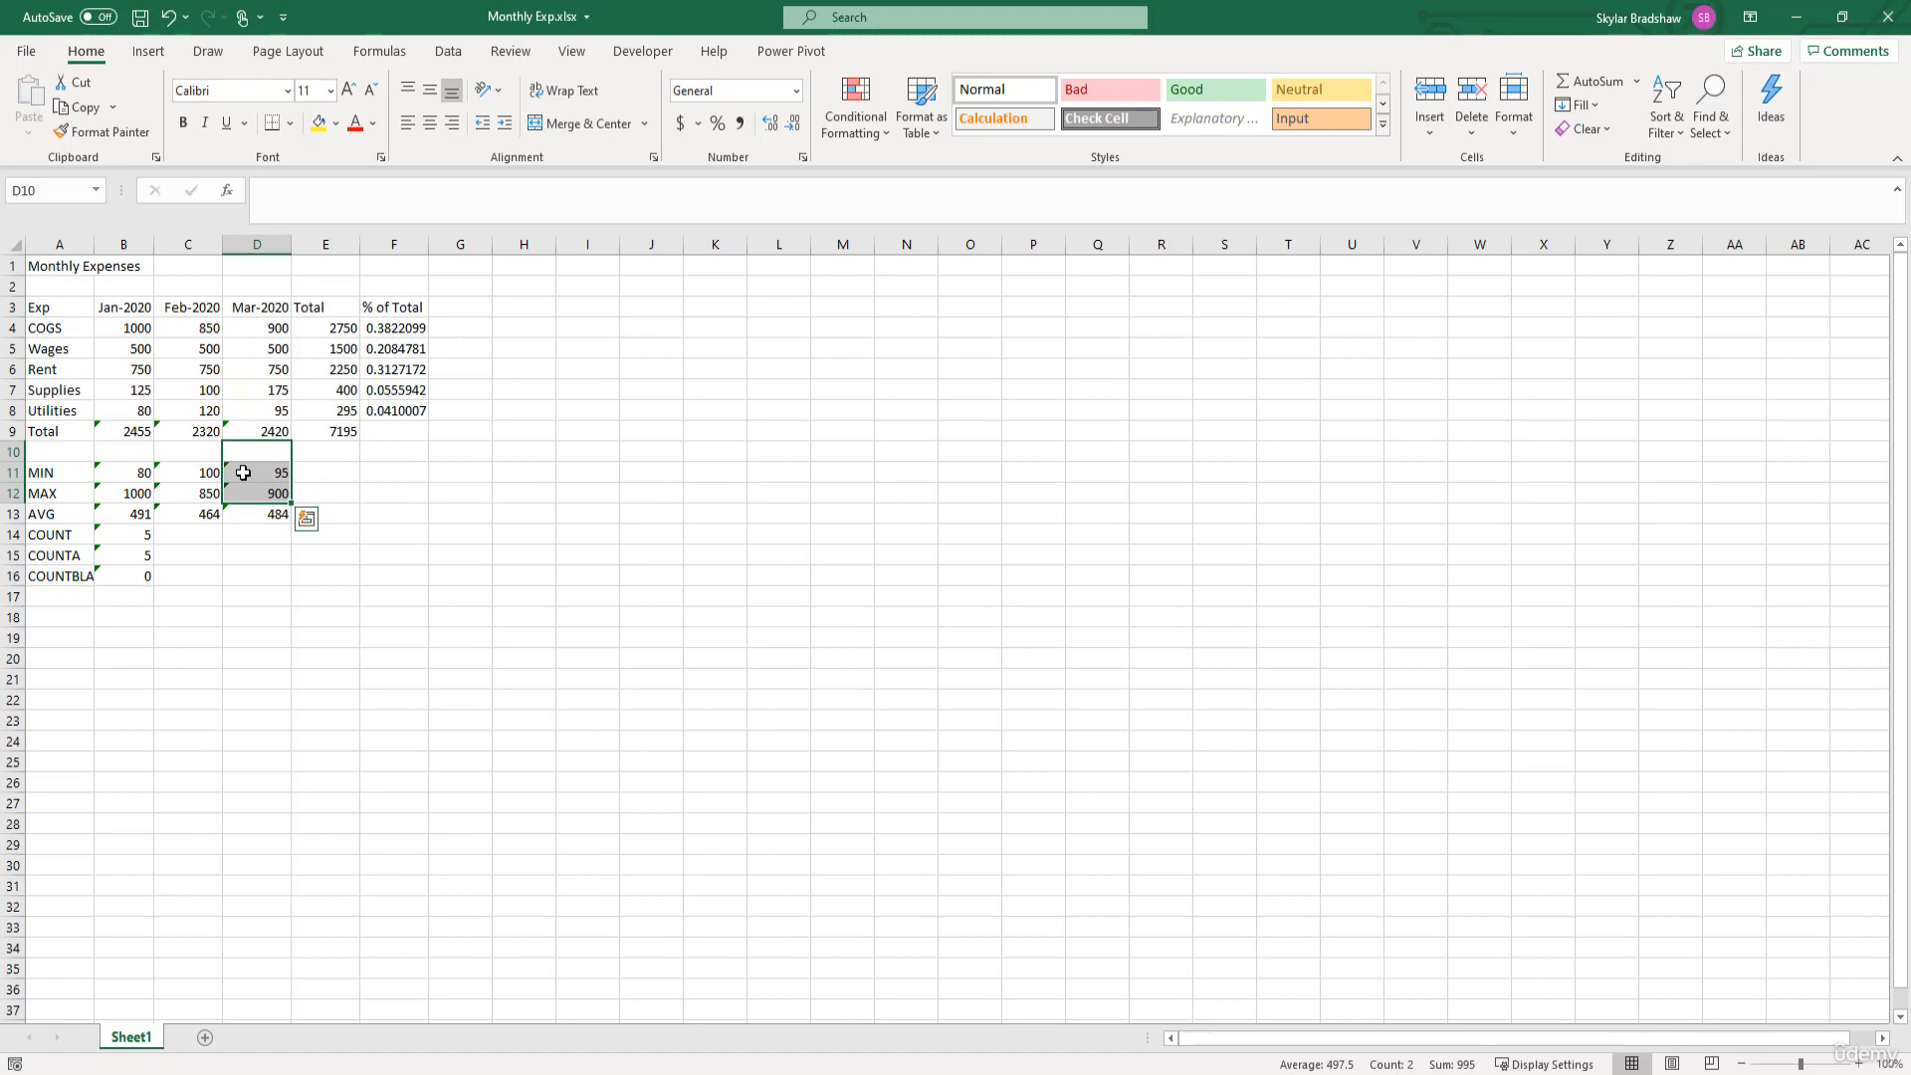
Hide the non-adjacent columns B, D and F together (Jan-2020, Mar-2020 and % of Total).
left_click(133, 244)
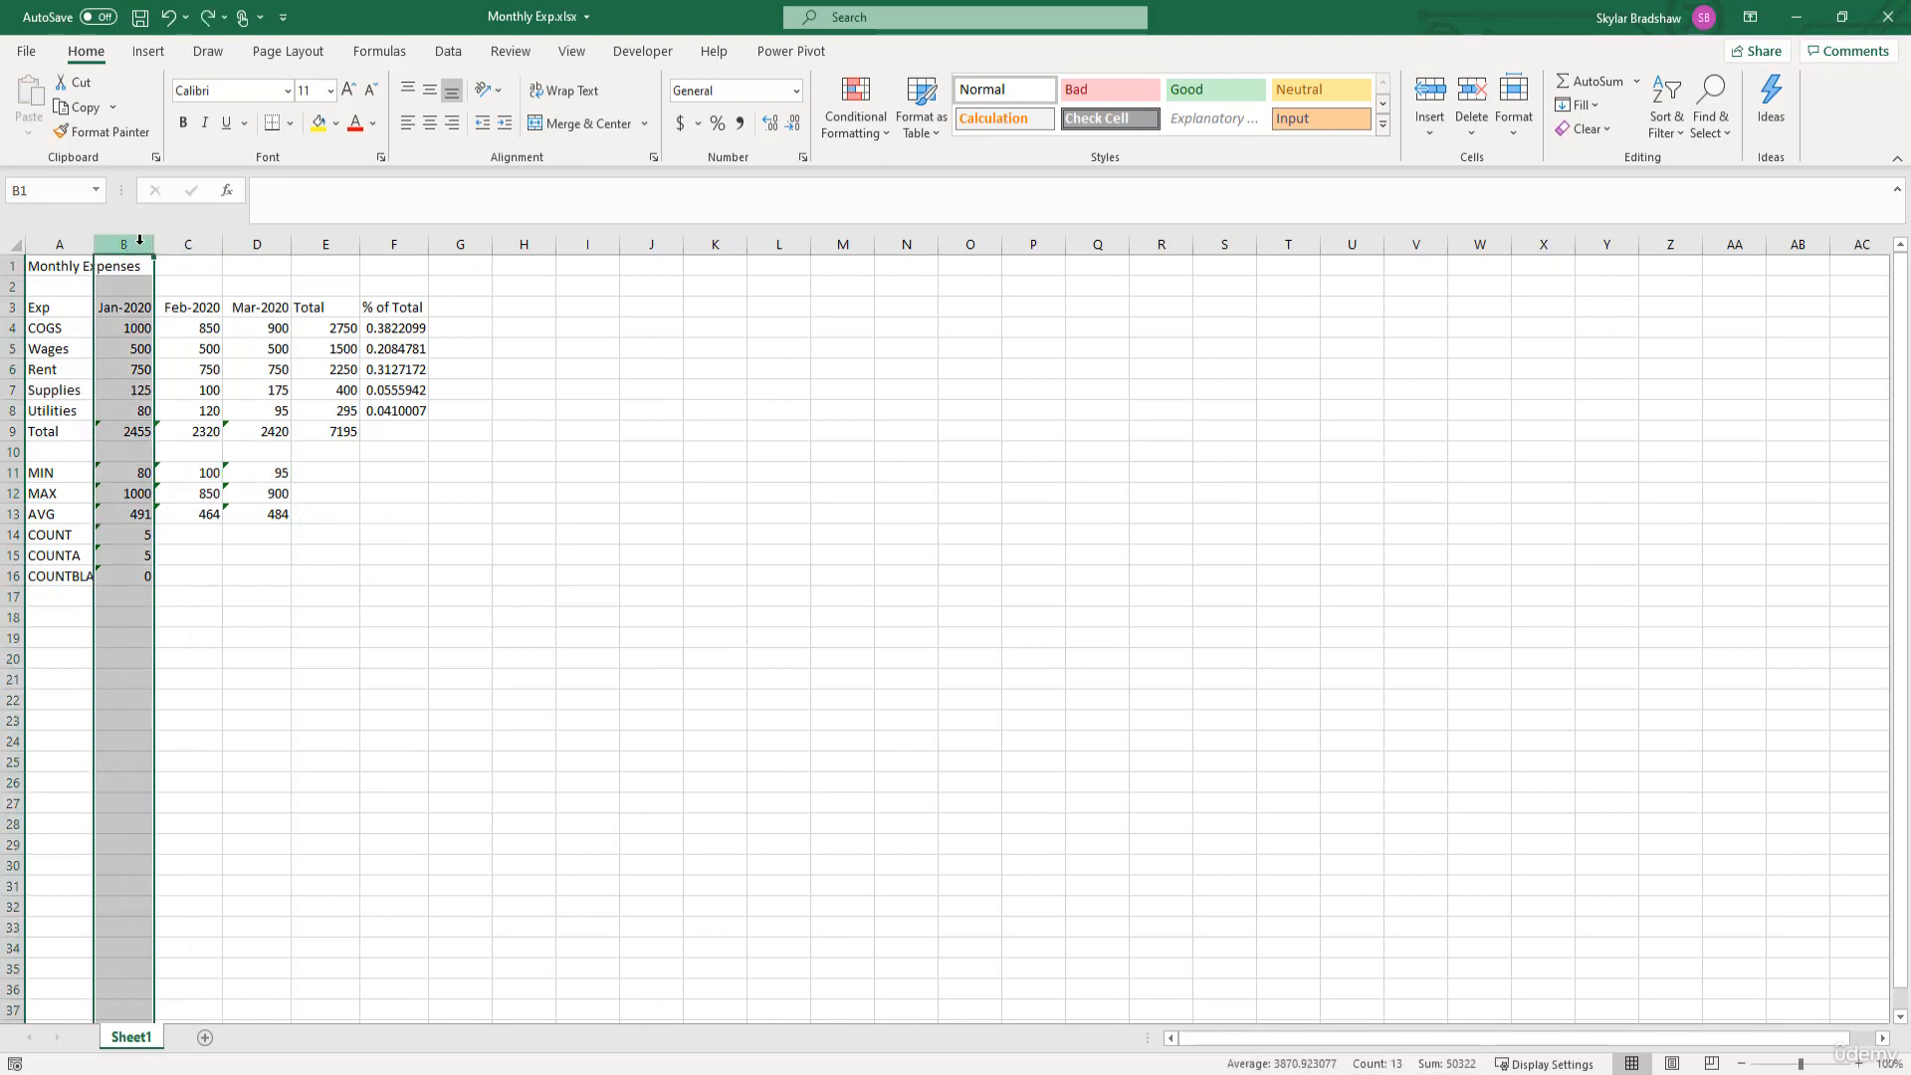
left_click(239, 240, "ctrl")
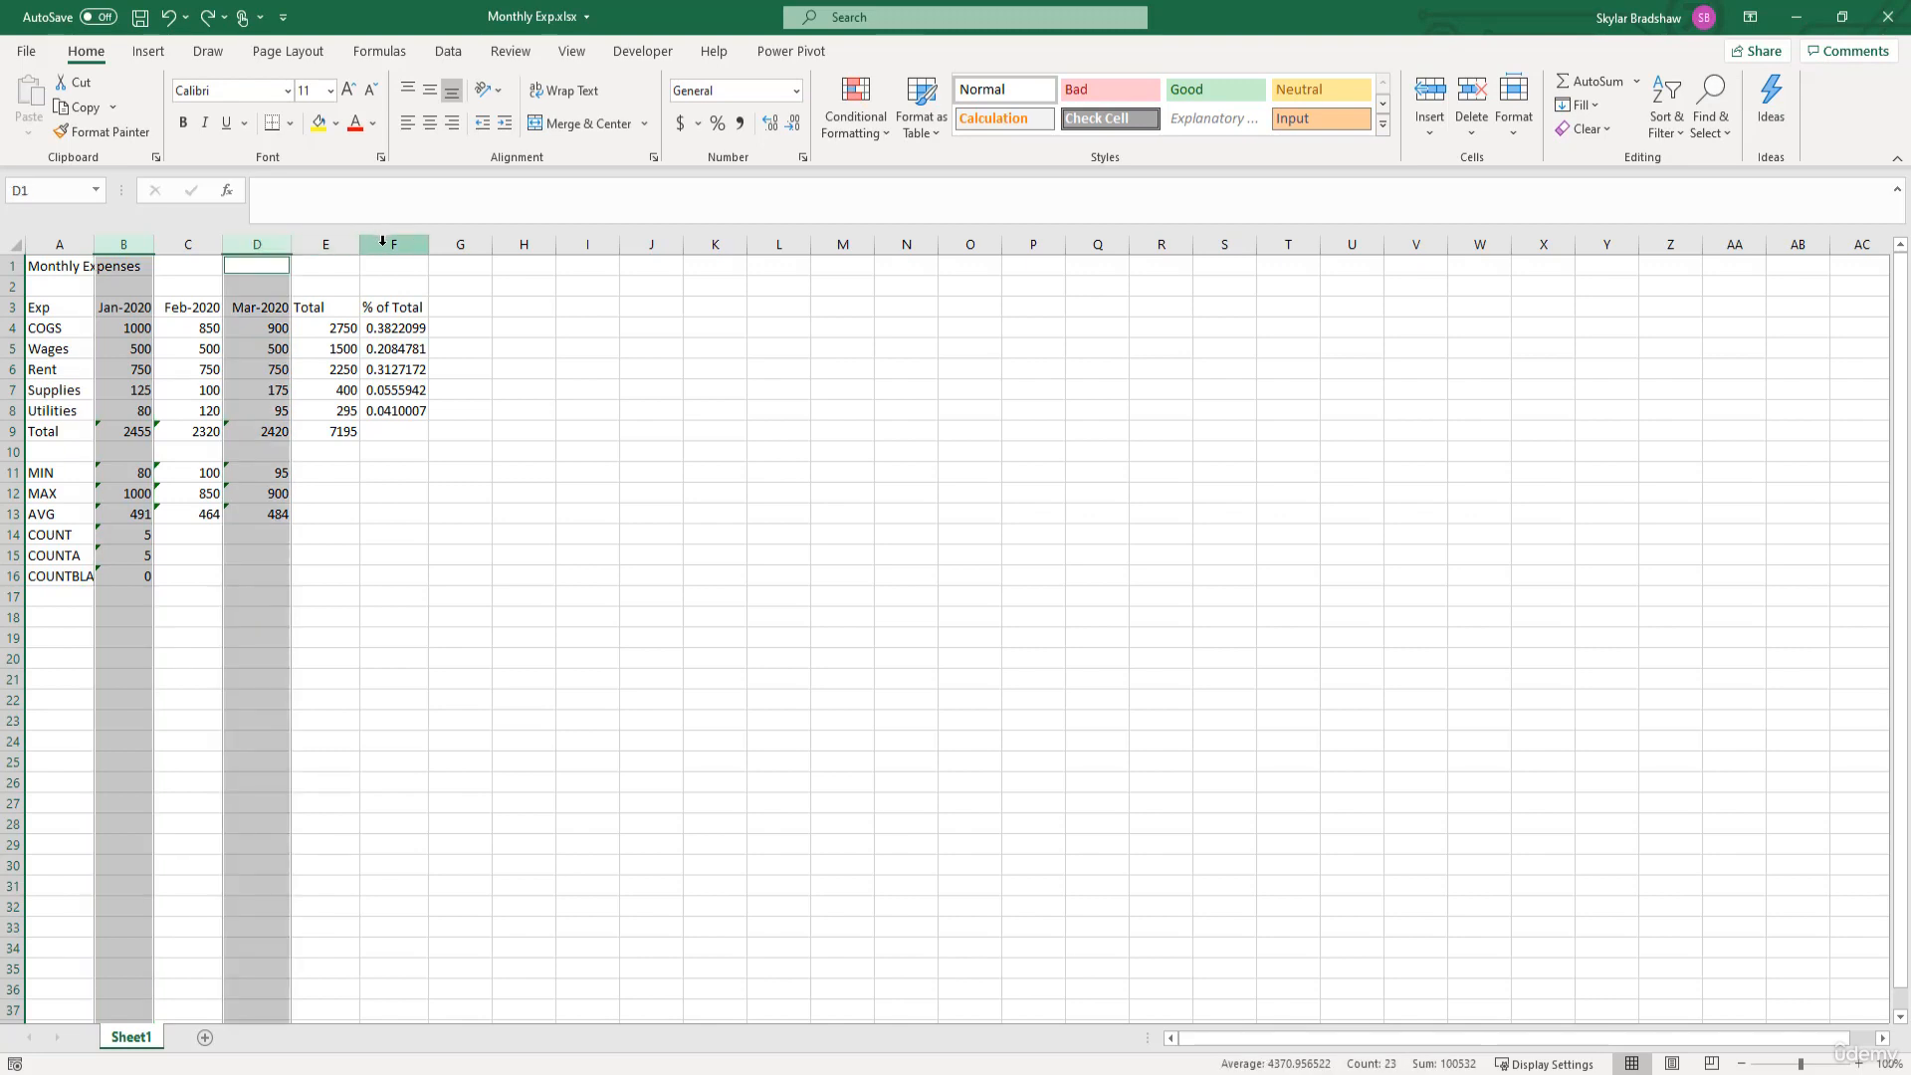
left_click(382, 242, "ctrl")
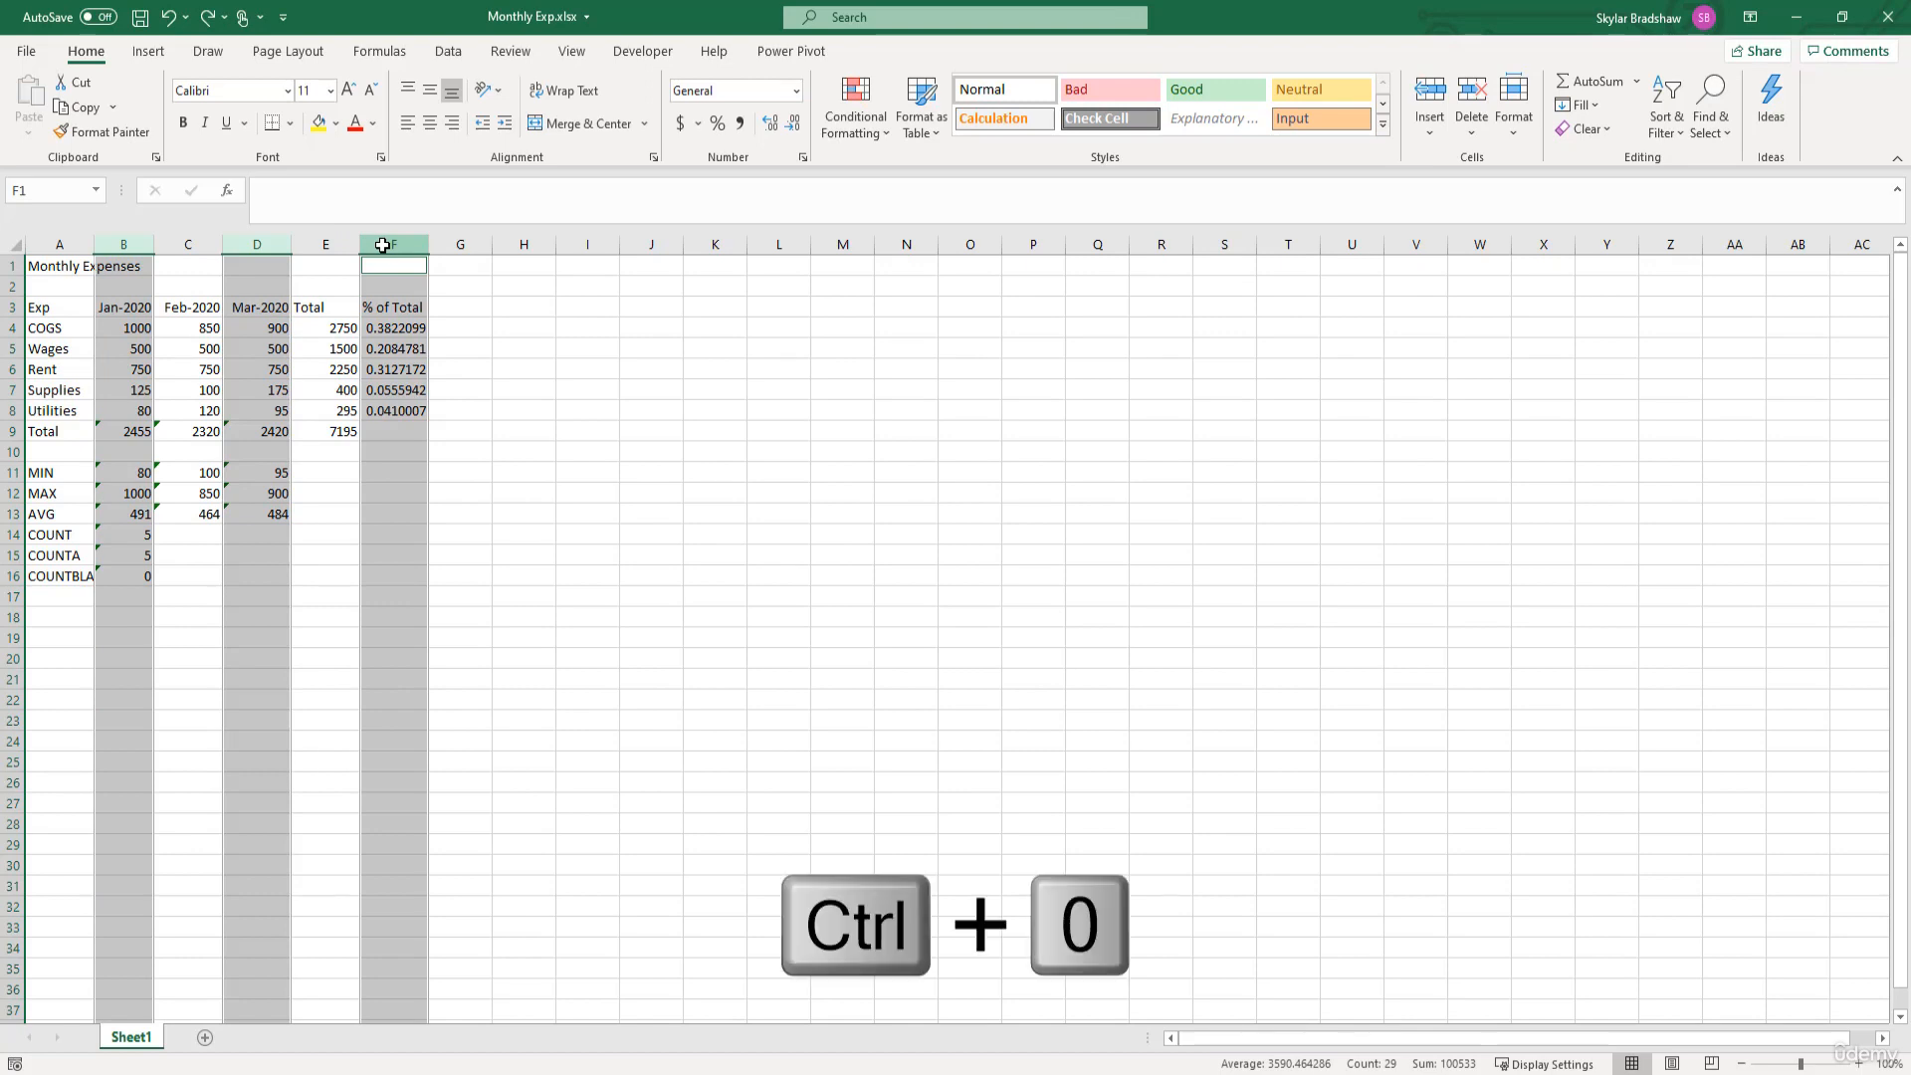
key("ctrl+0")
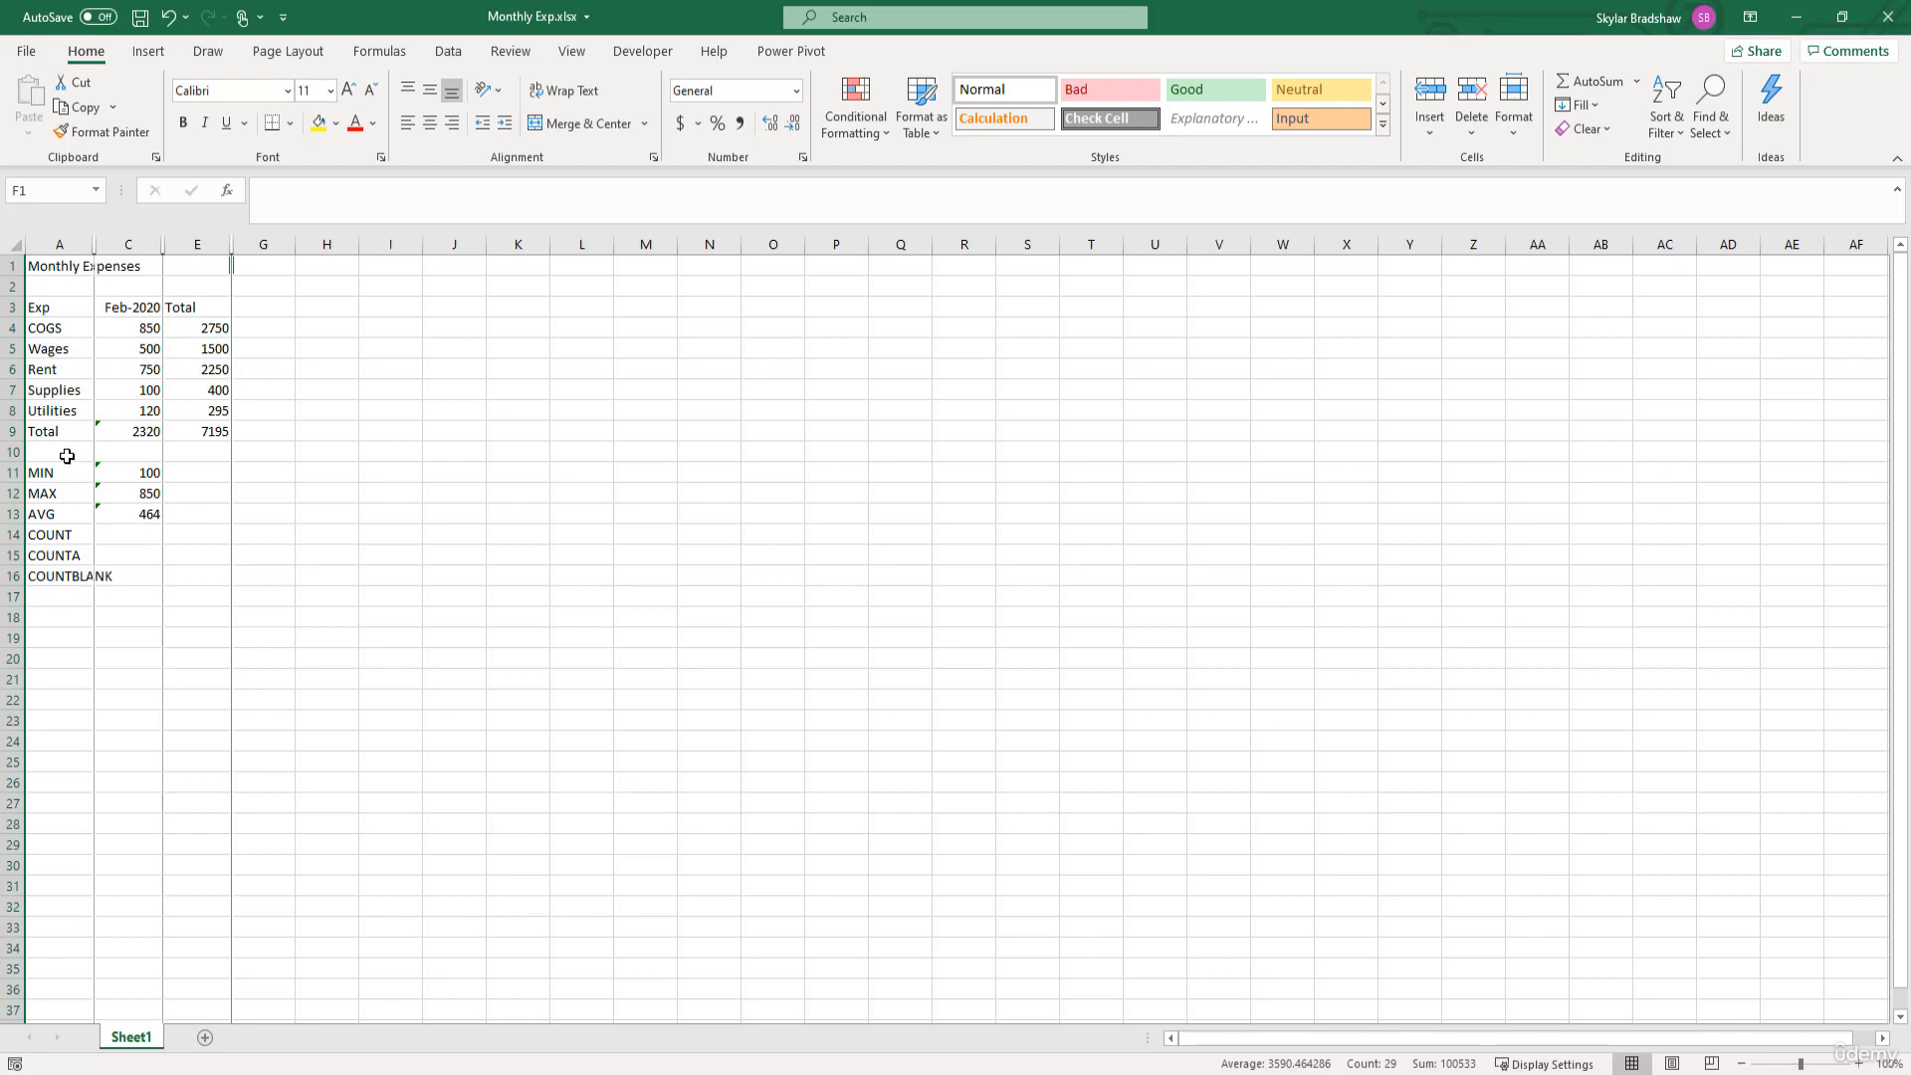
Hide the non-adjacent rows 11, 13 and 15 together (MIN, AVG and COUNTA).
left_click(6, 471)
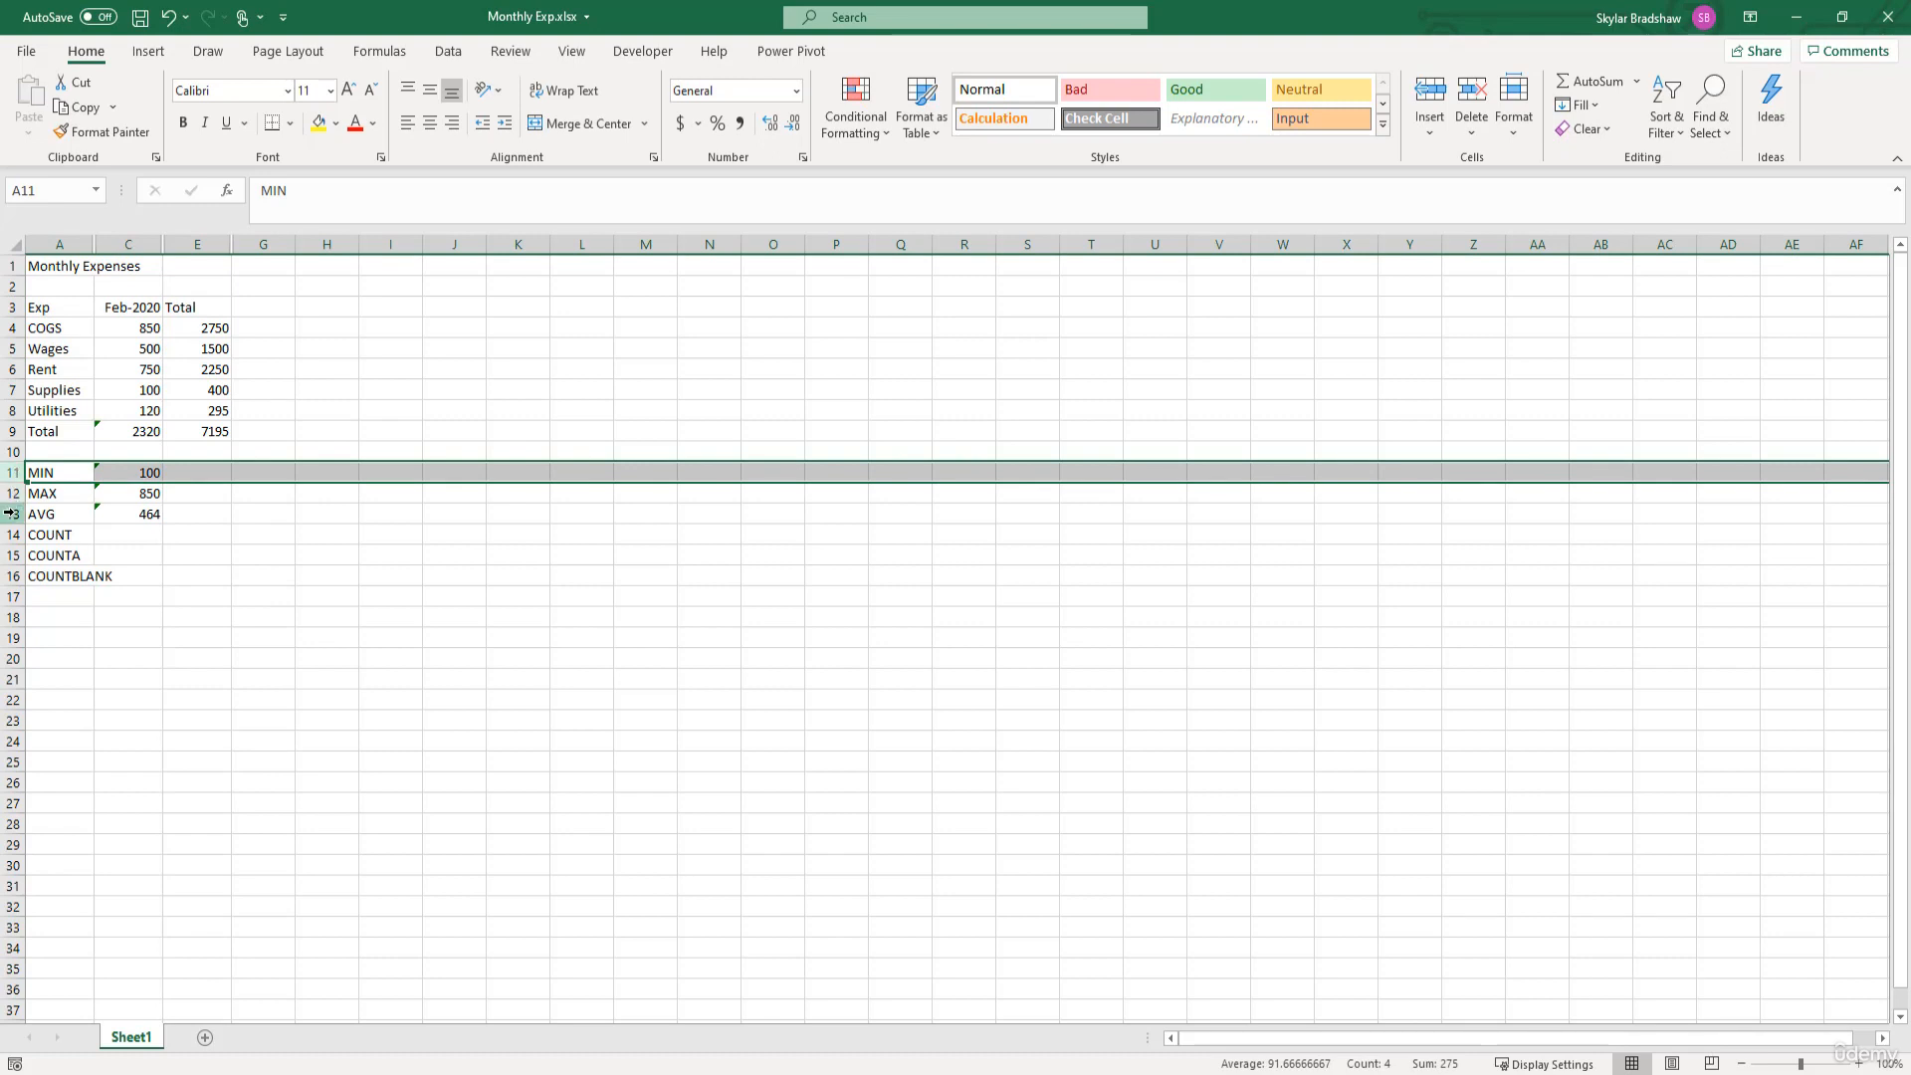
left_click(10, 513, "ctrl")
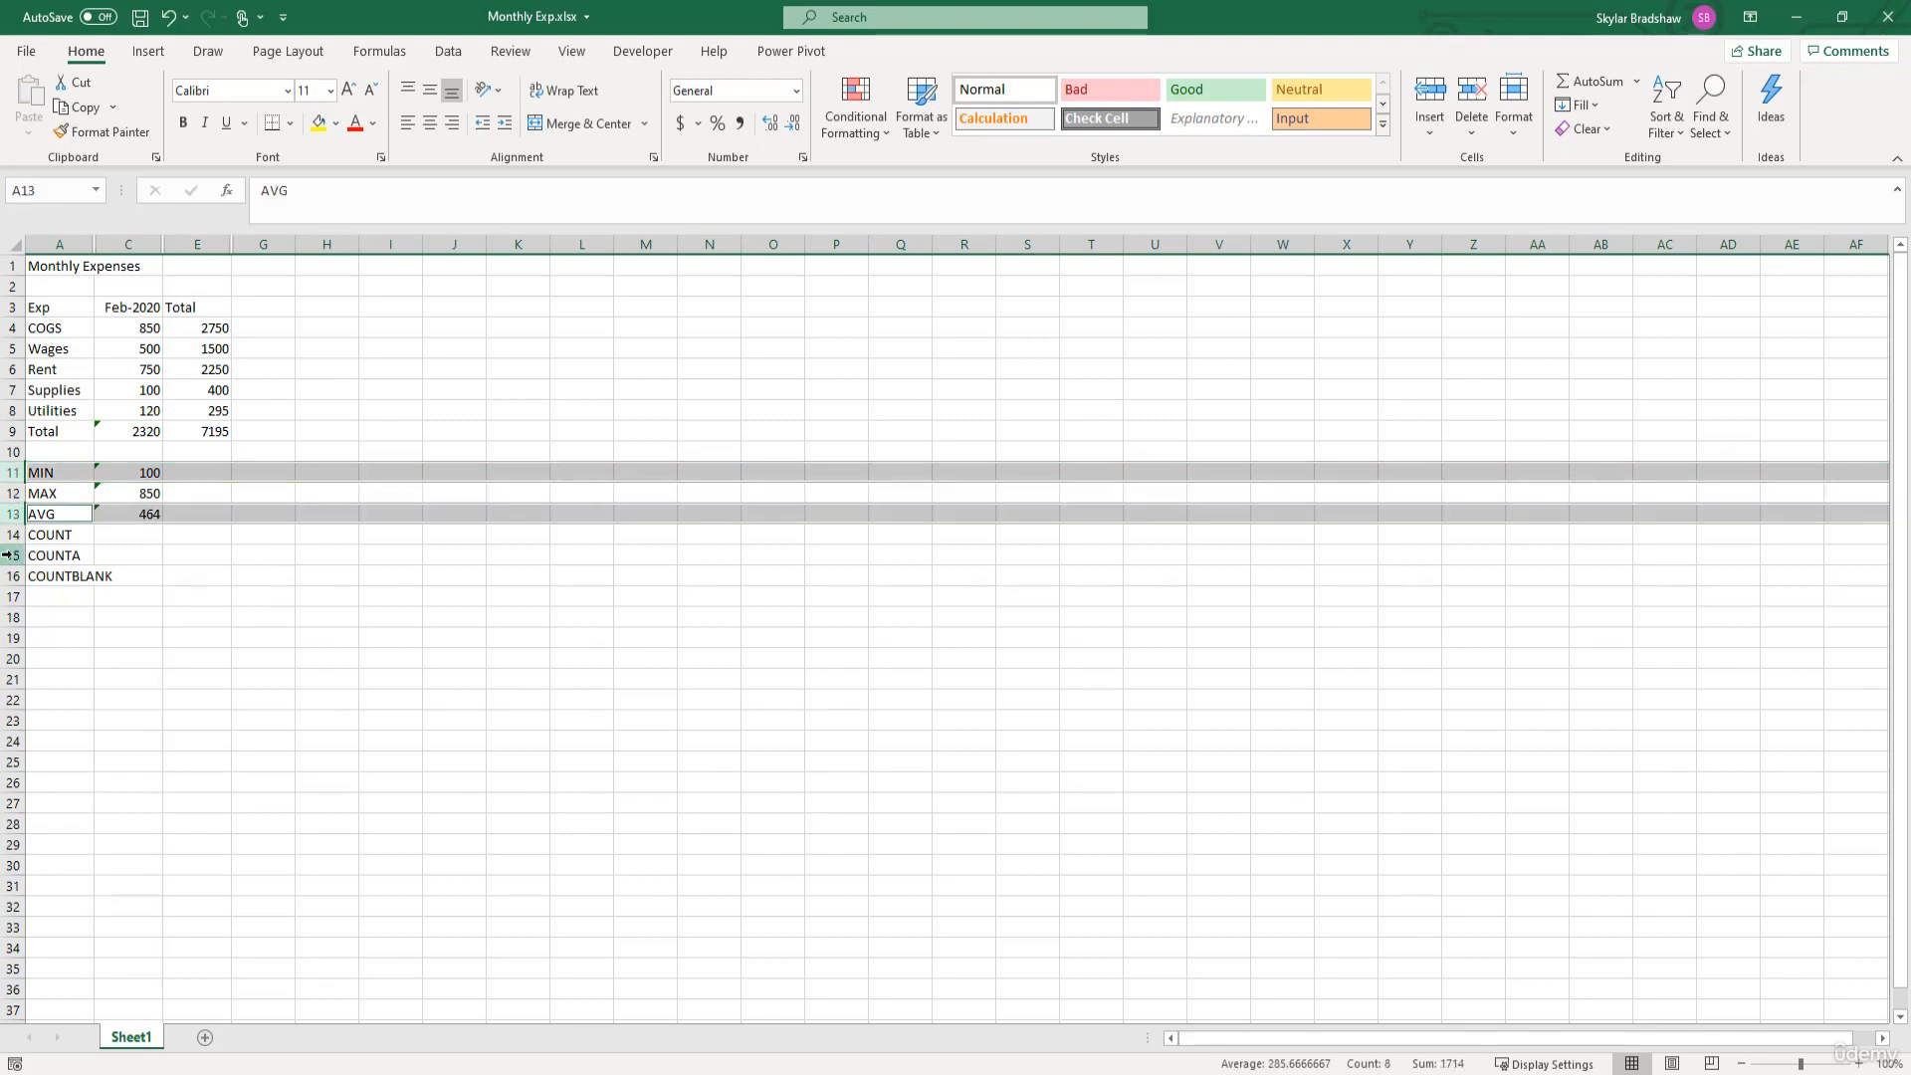
left_click(12, 554, "ctrl")
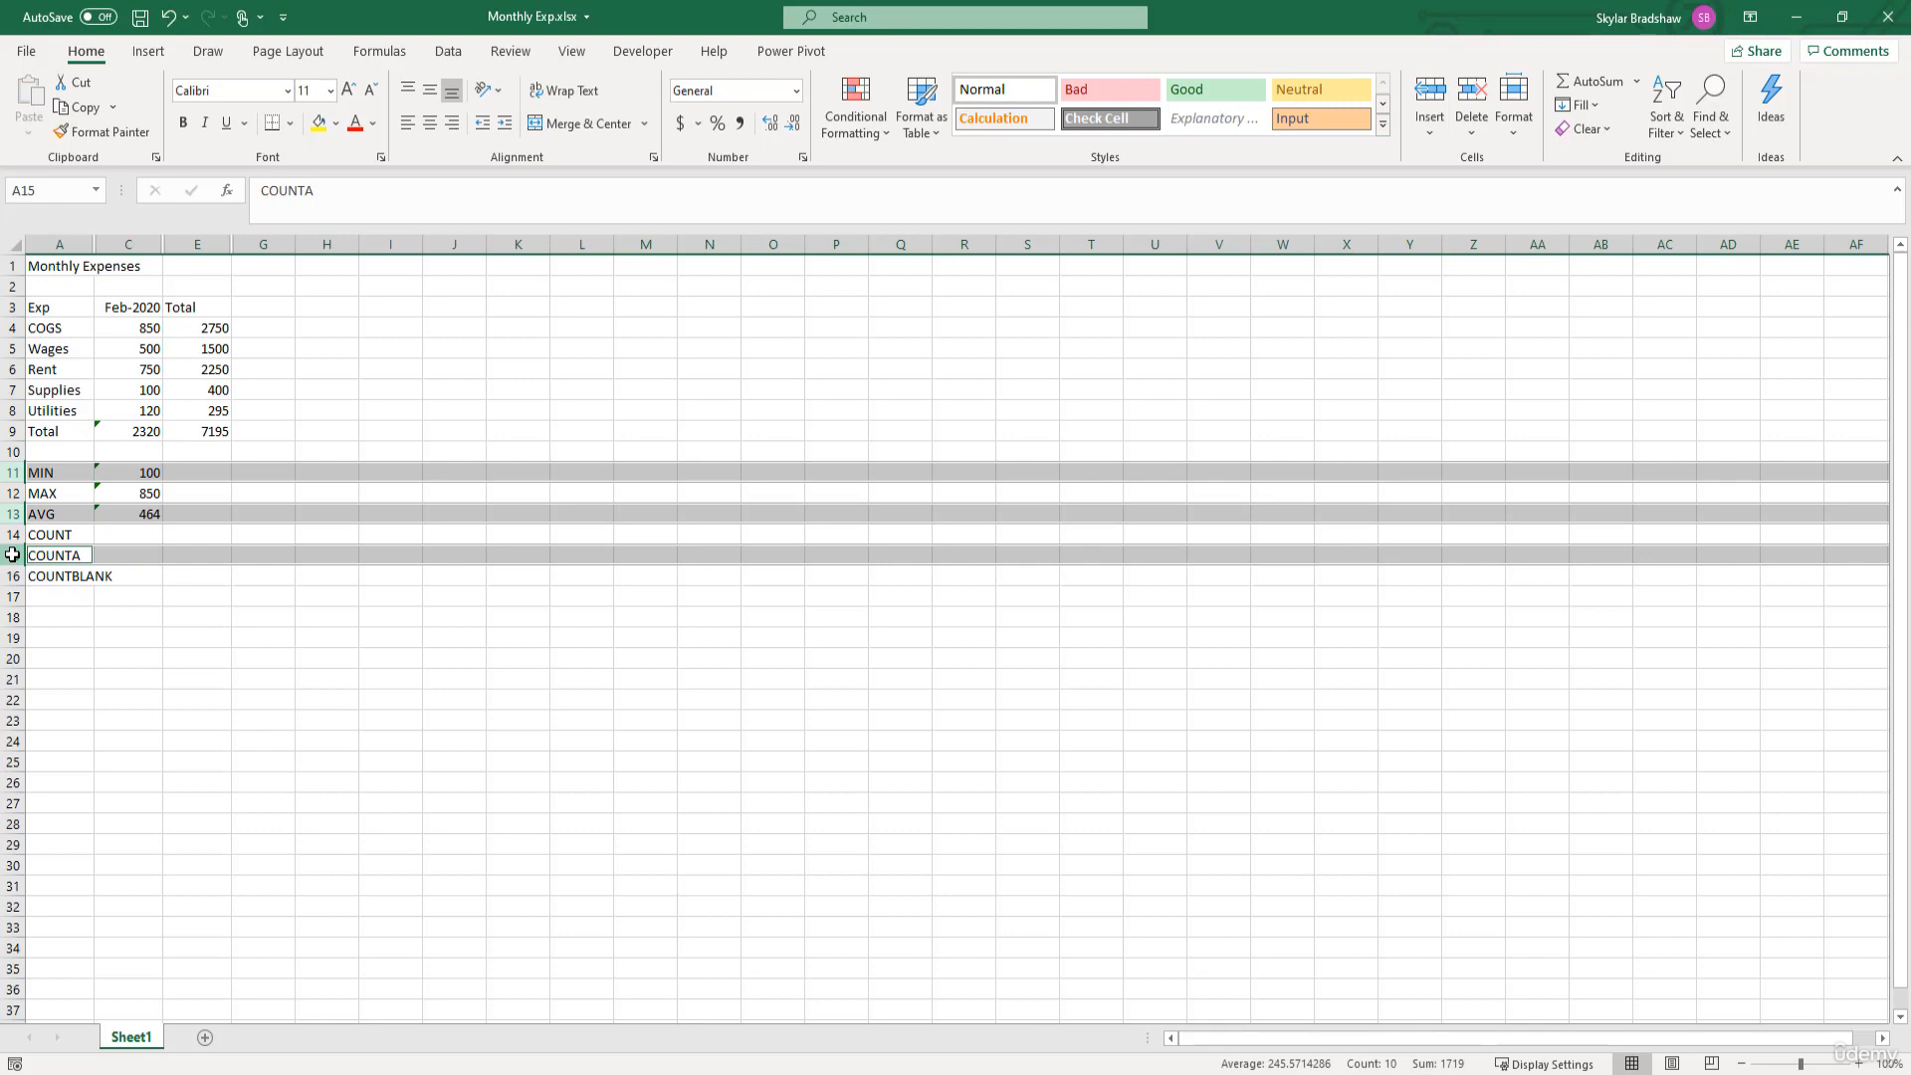
key("ctrl+9")
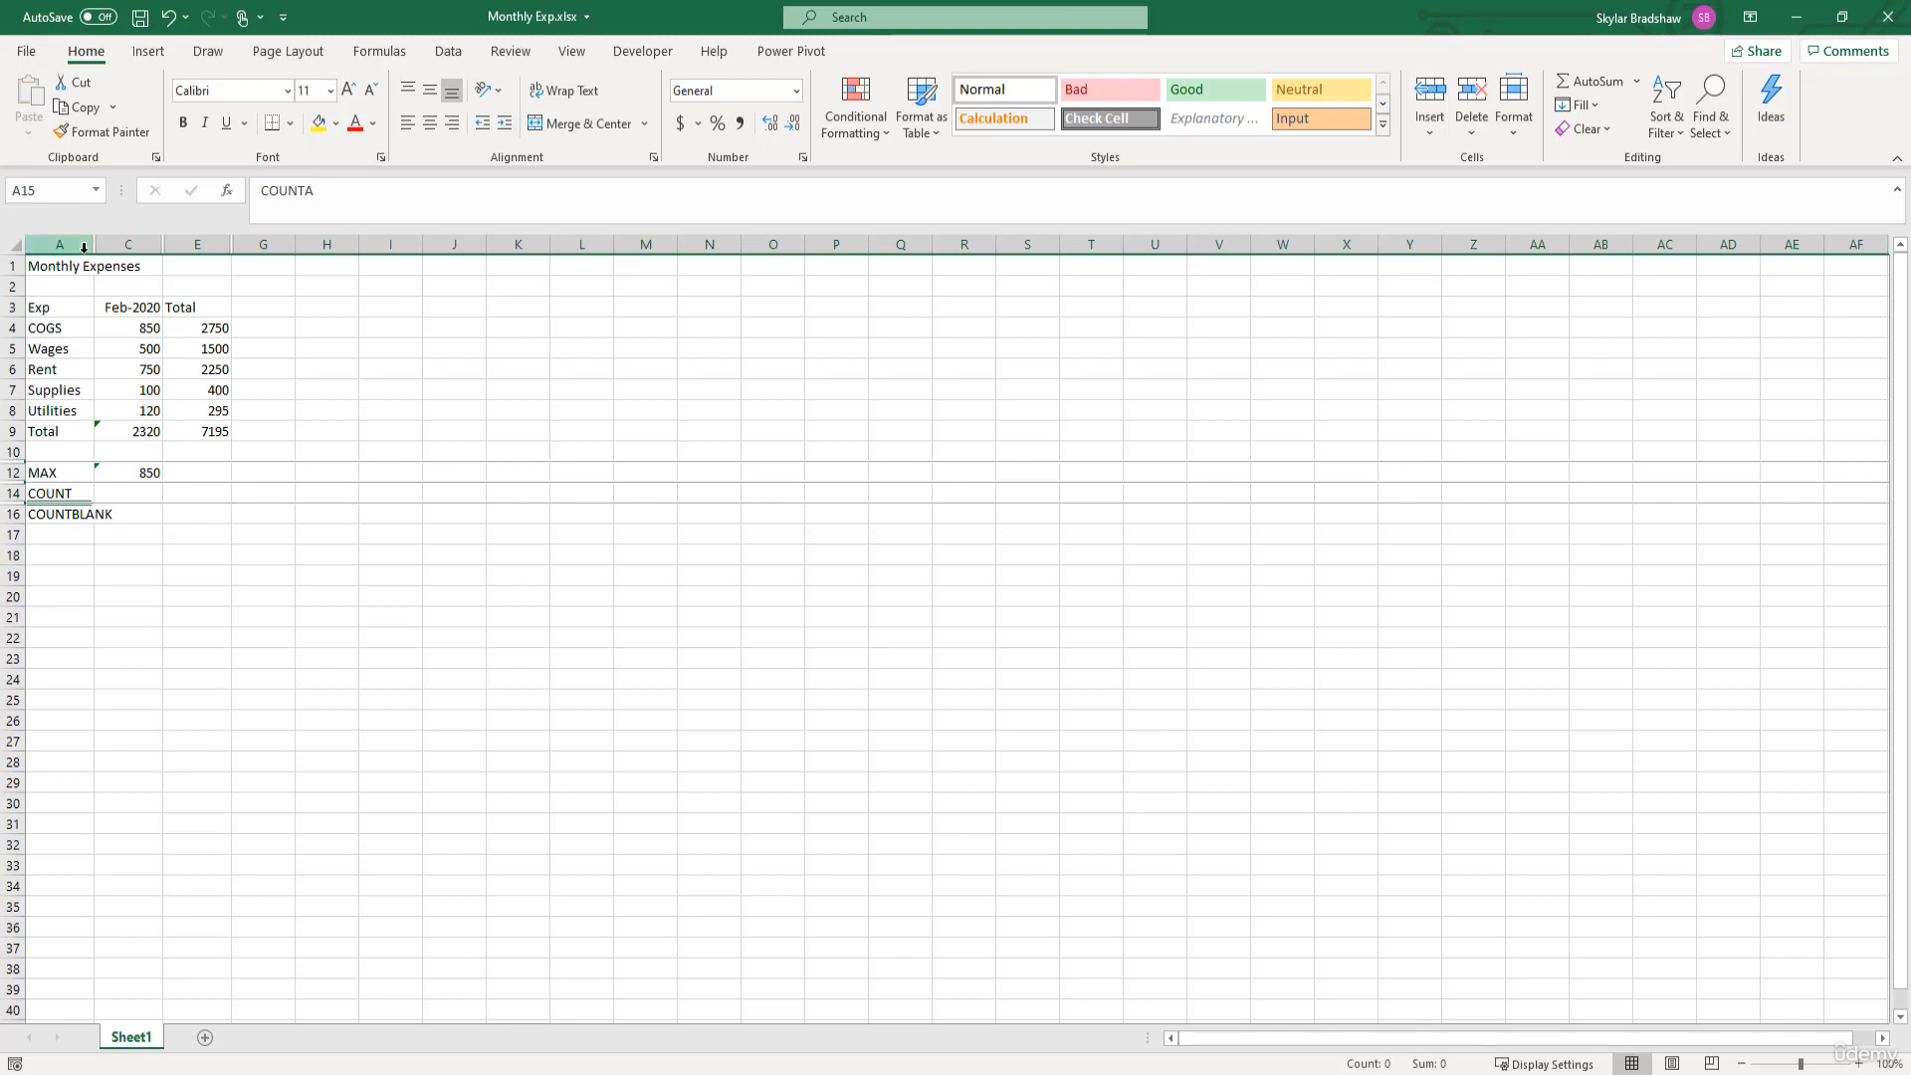
Select the entire worksheet and unhide all hidden columns at once.
left_click_drag(81, 245, 184, 241)
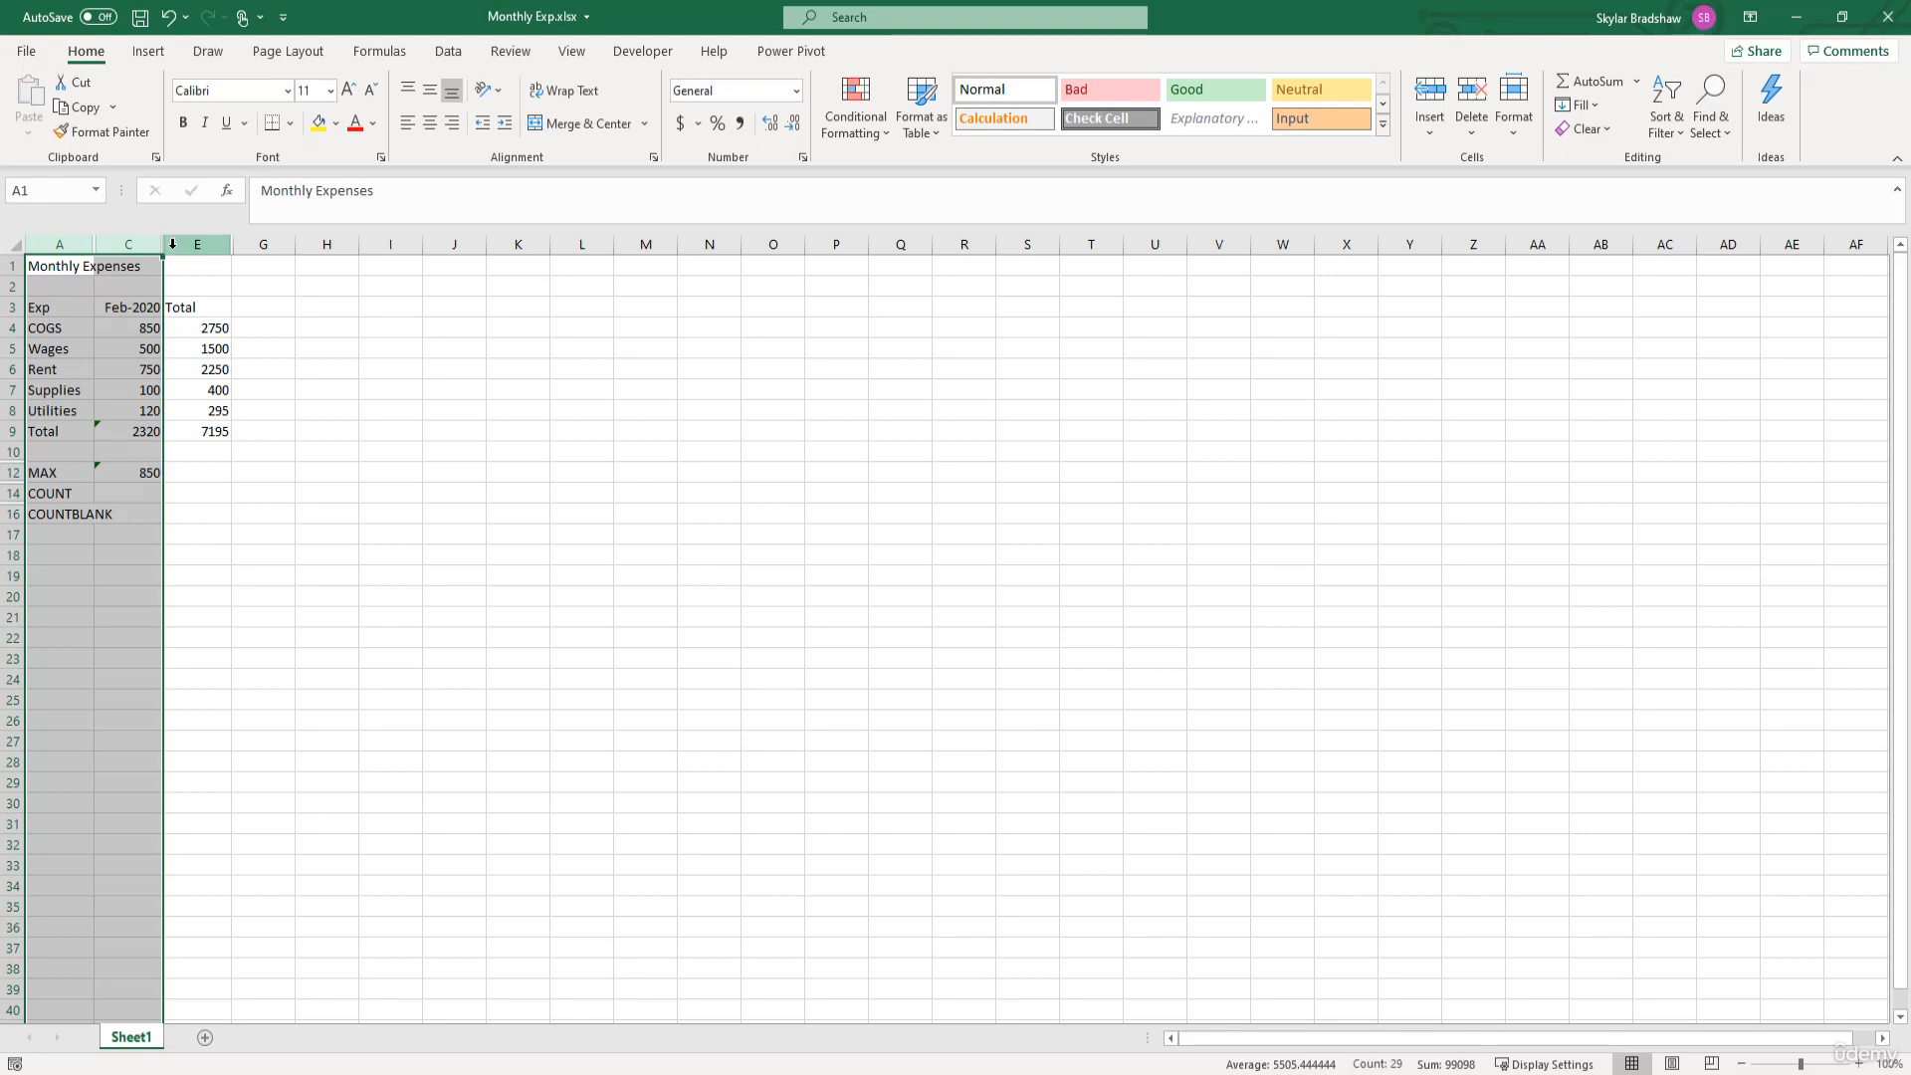
left_click_drag(172, 243, 10, 246)
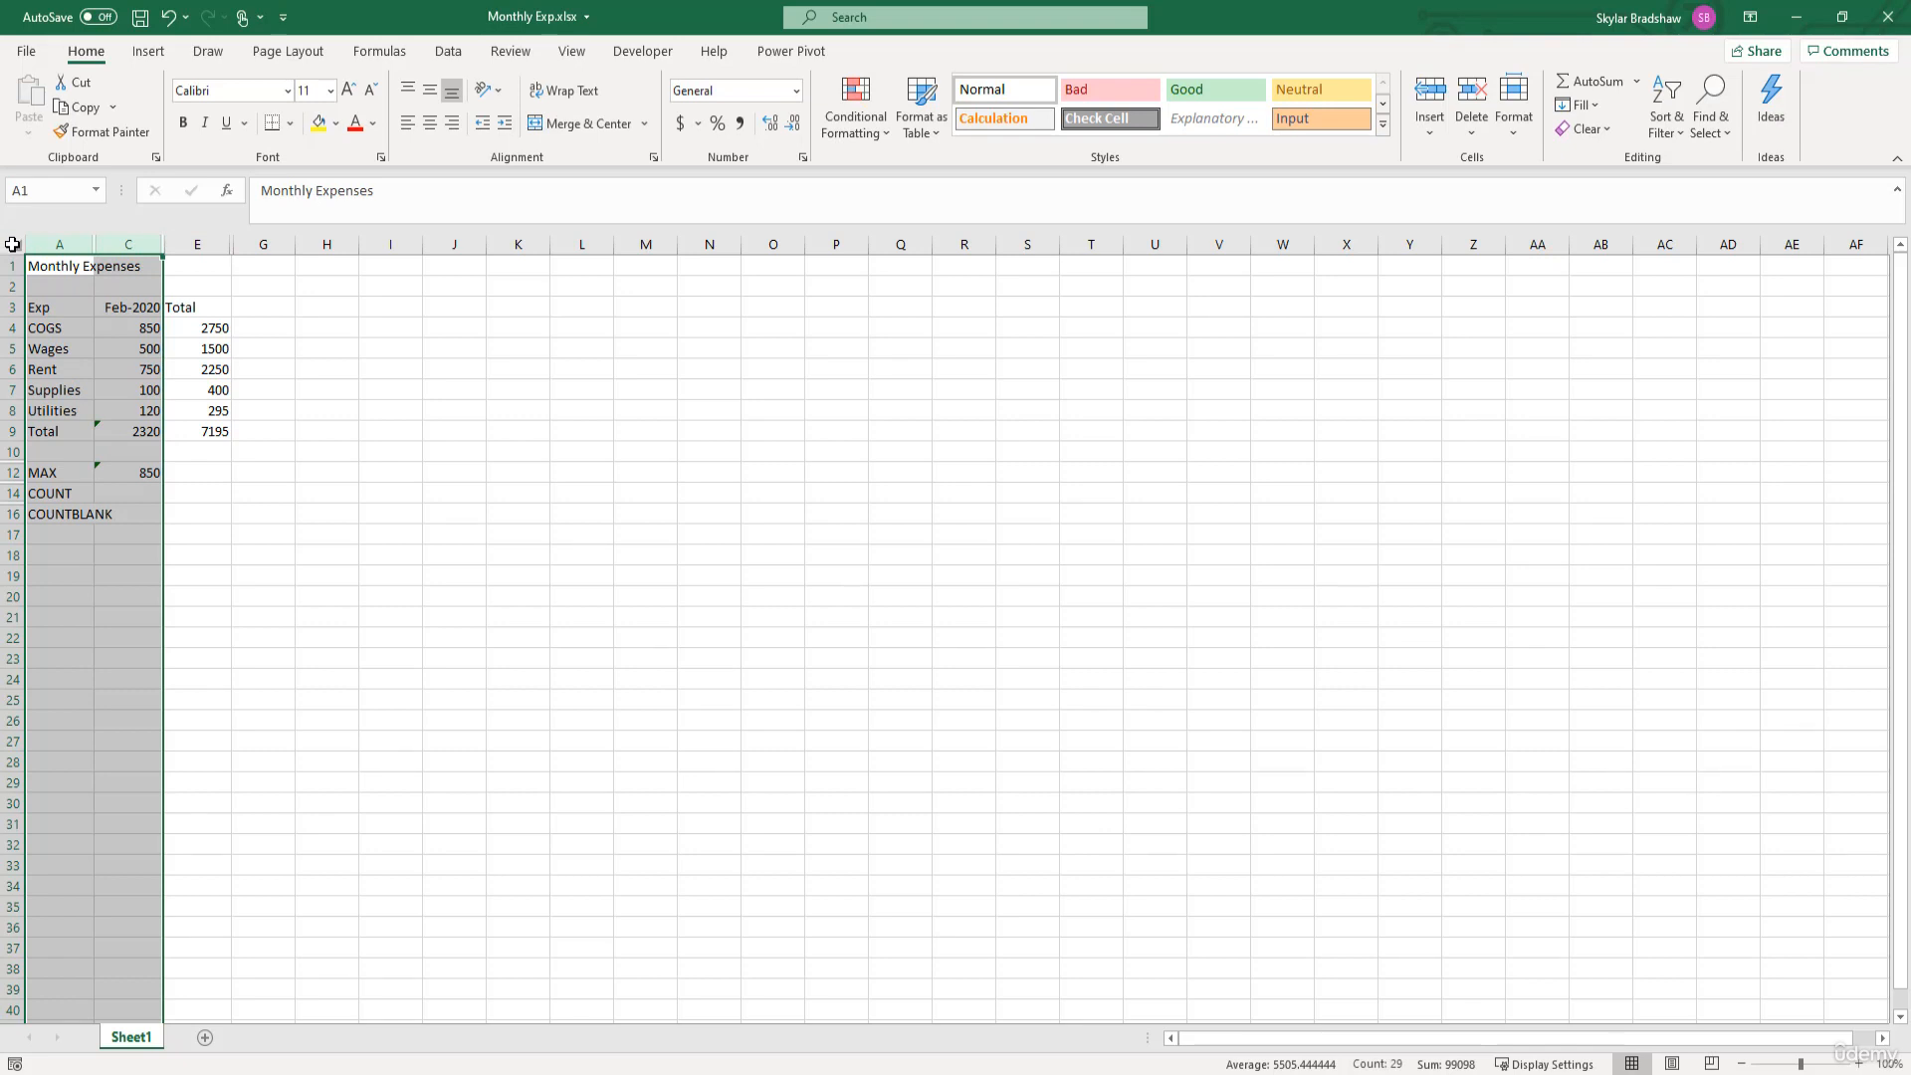
left_click(15, 244)
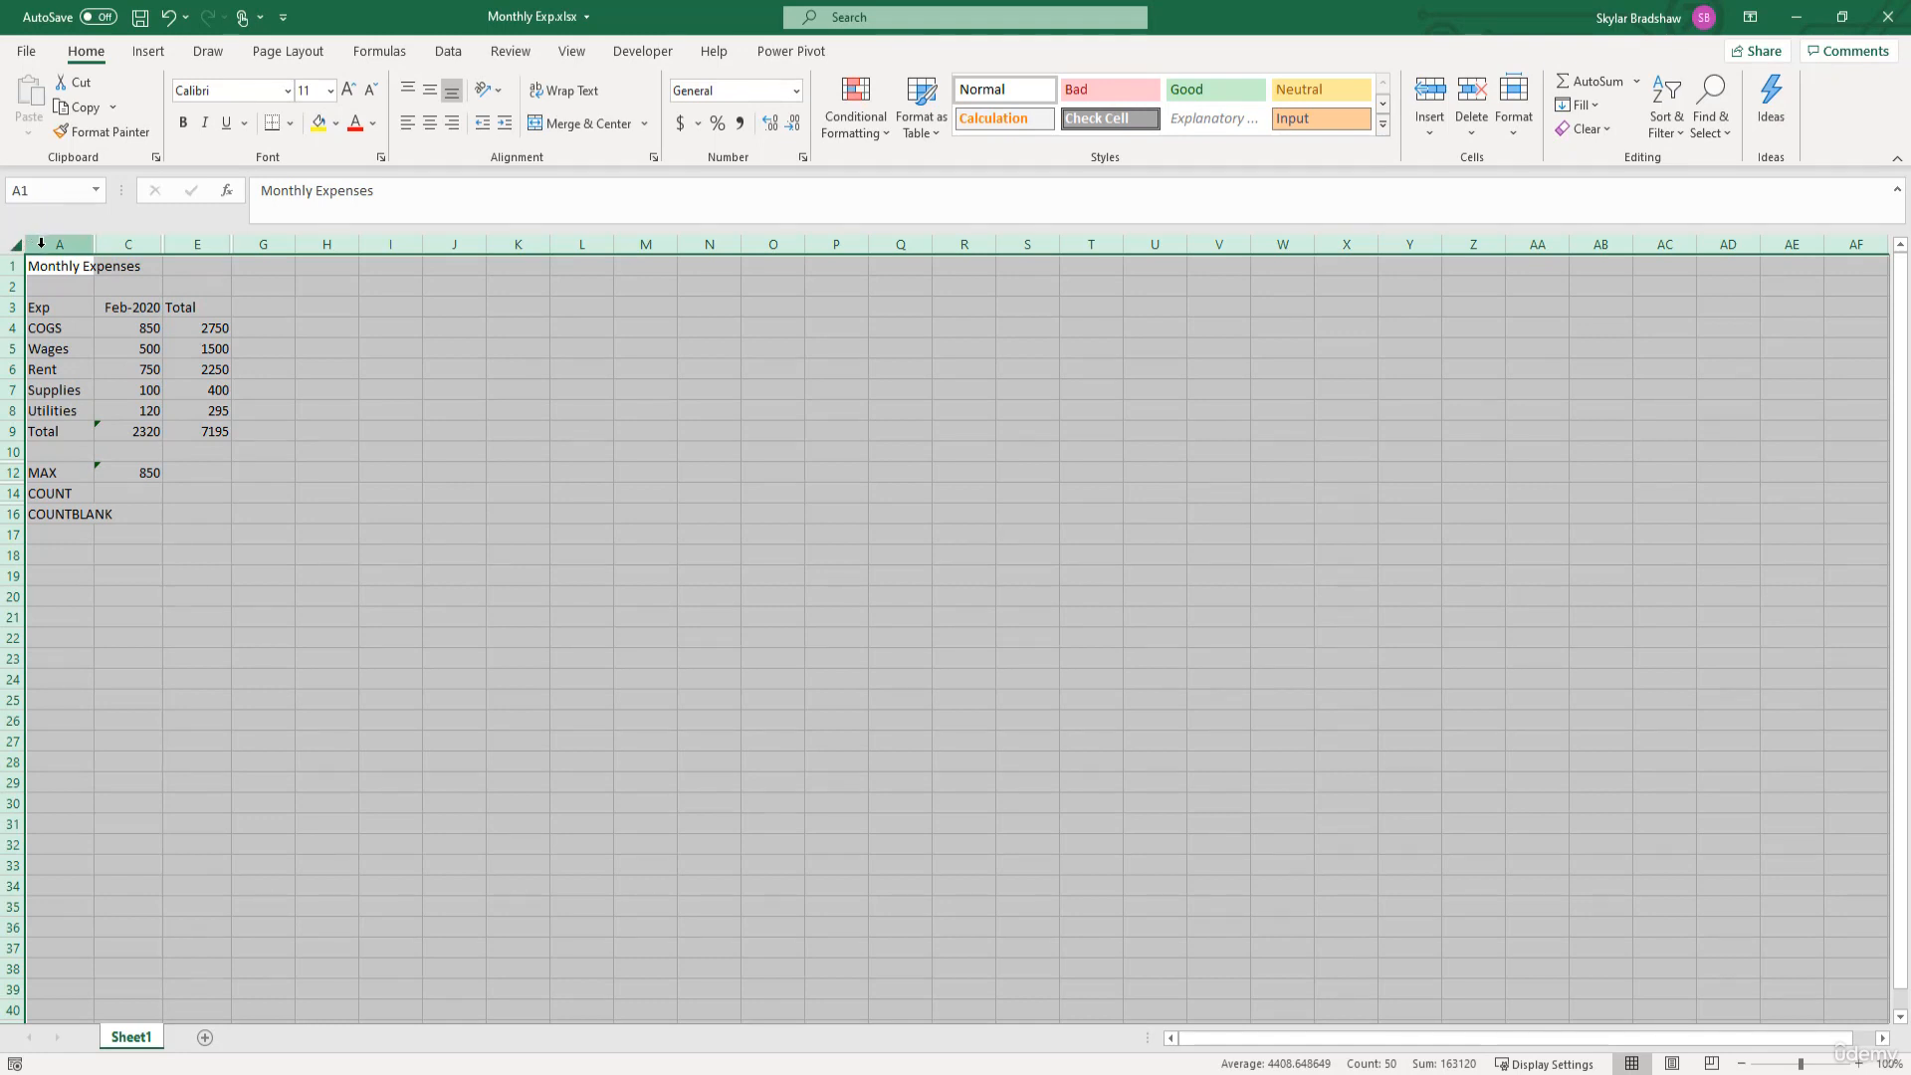
right_click(41, 243)
left_click(118, 595)
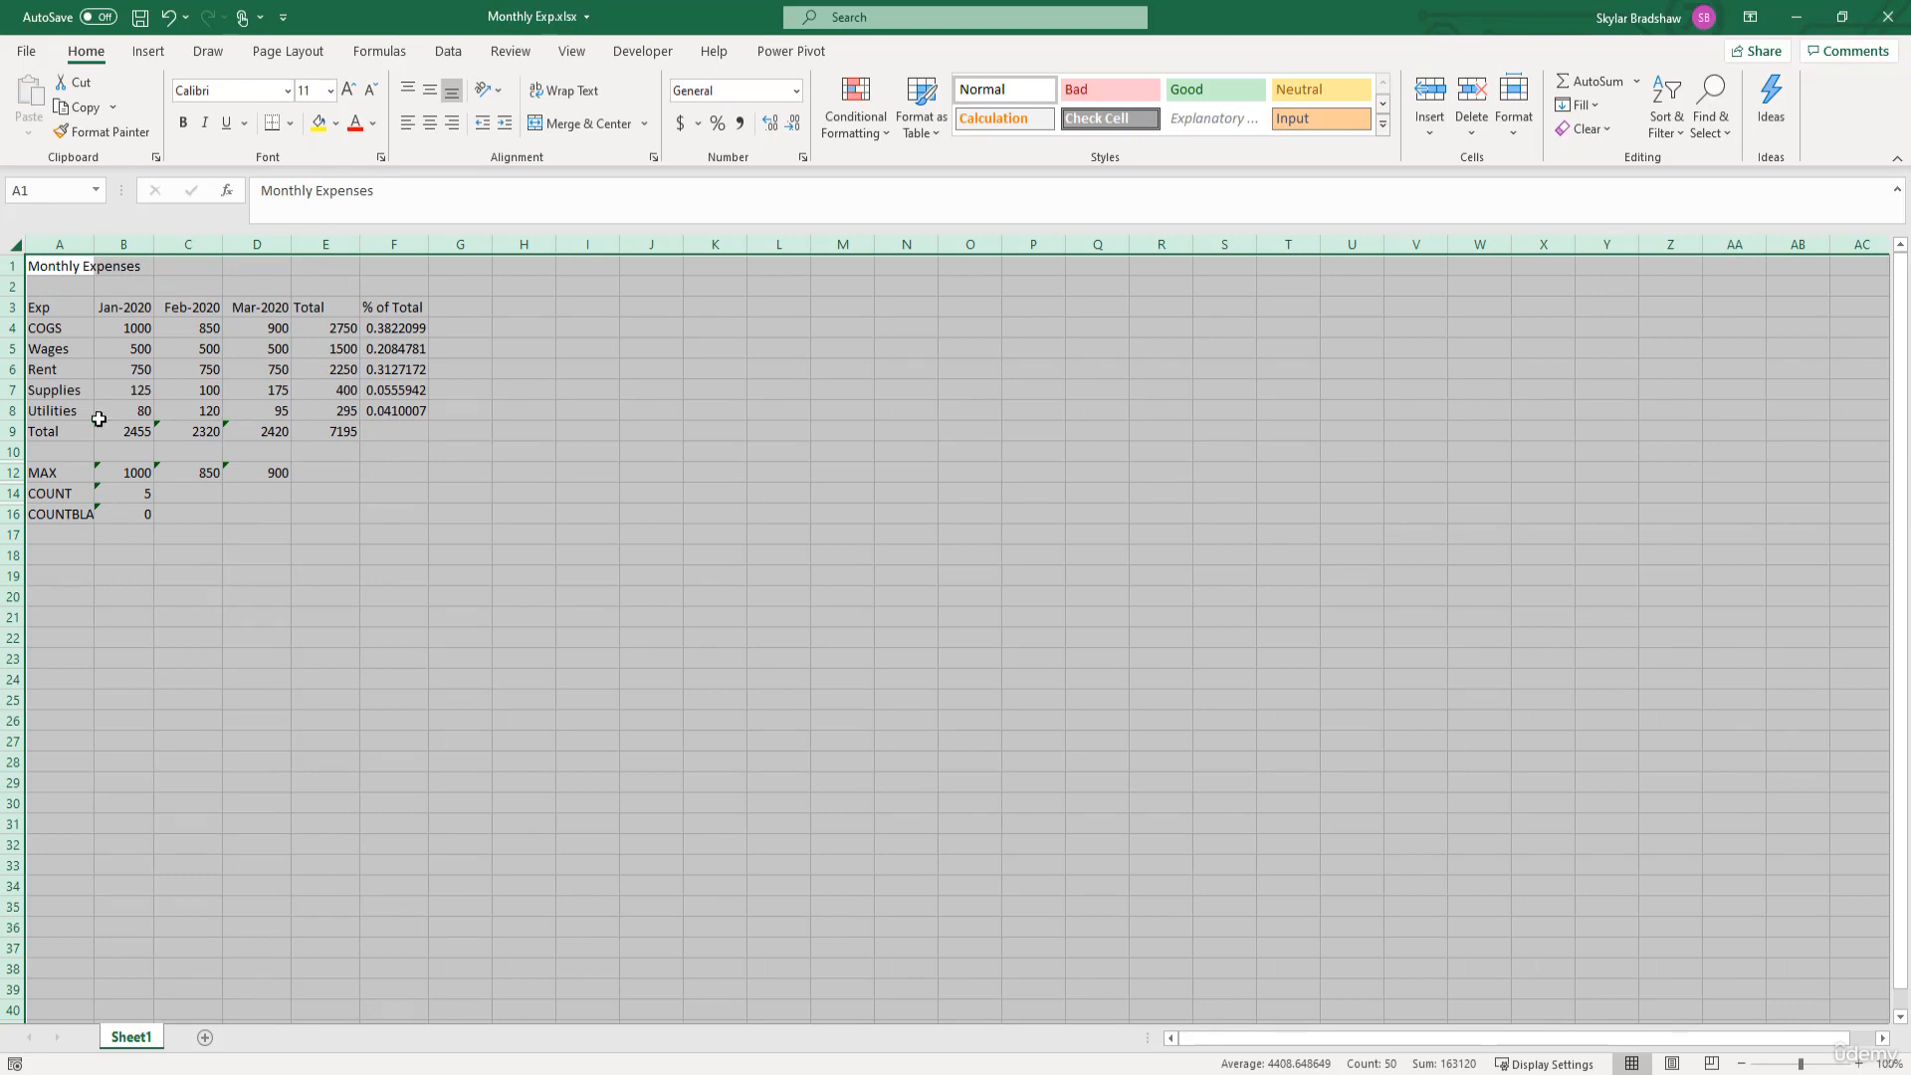
Unhide all hidden rows at once across the fully selected worksheet, and deselect the sheet by selecting cell B22.
right_click(9, 348)
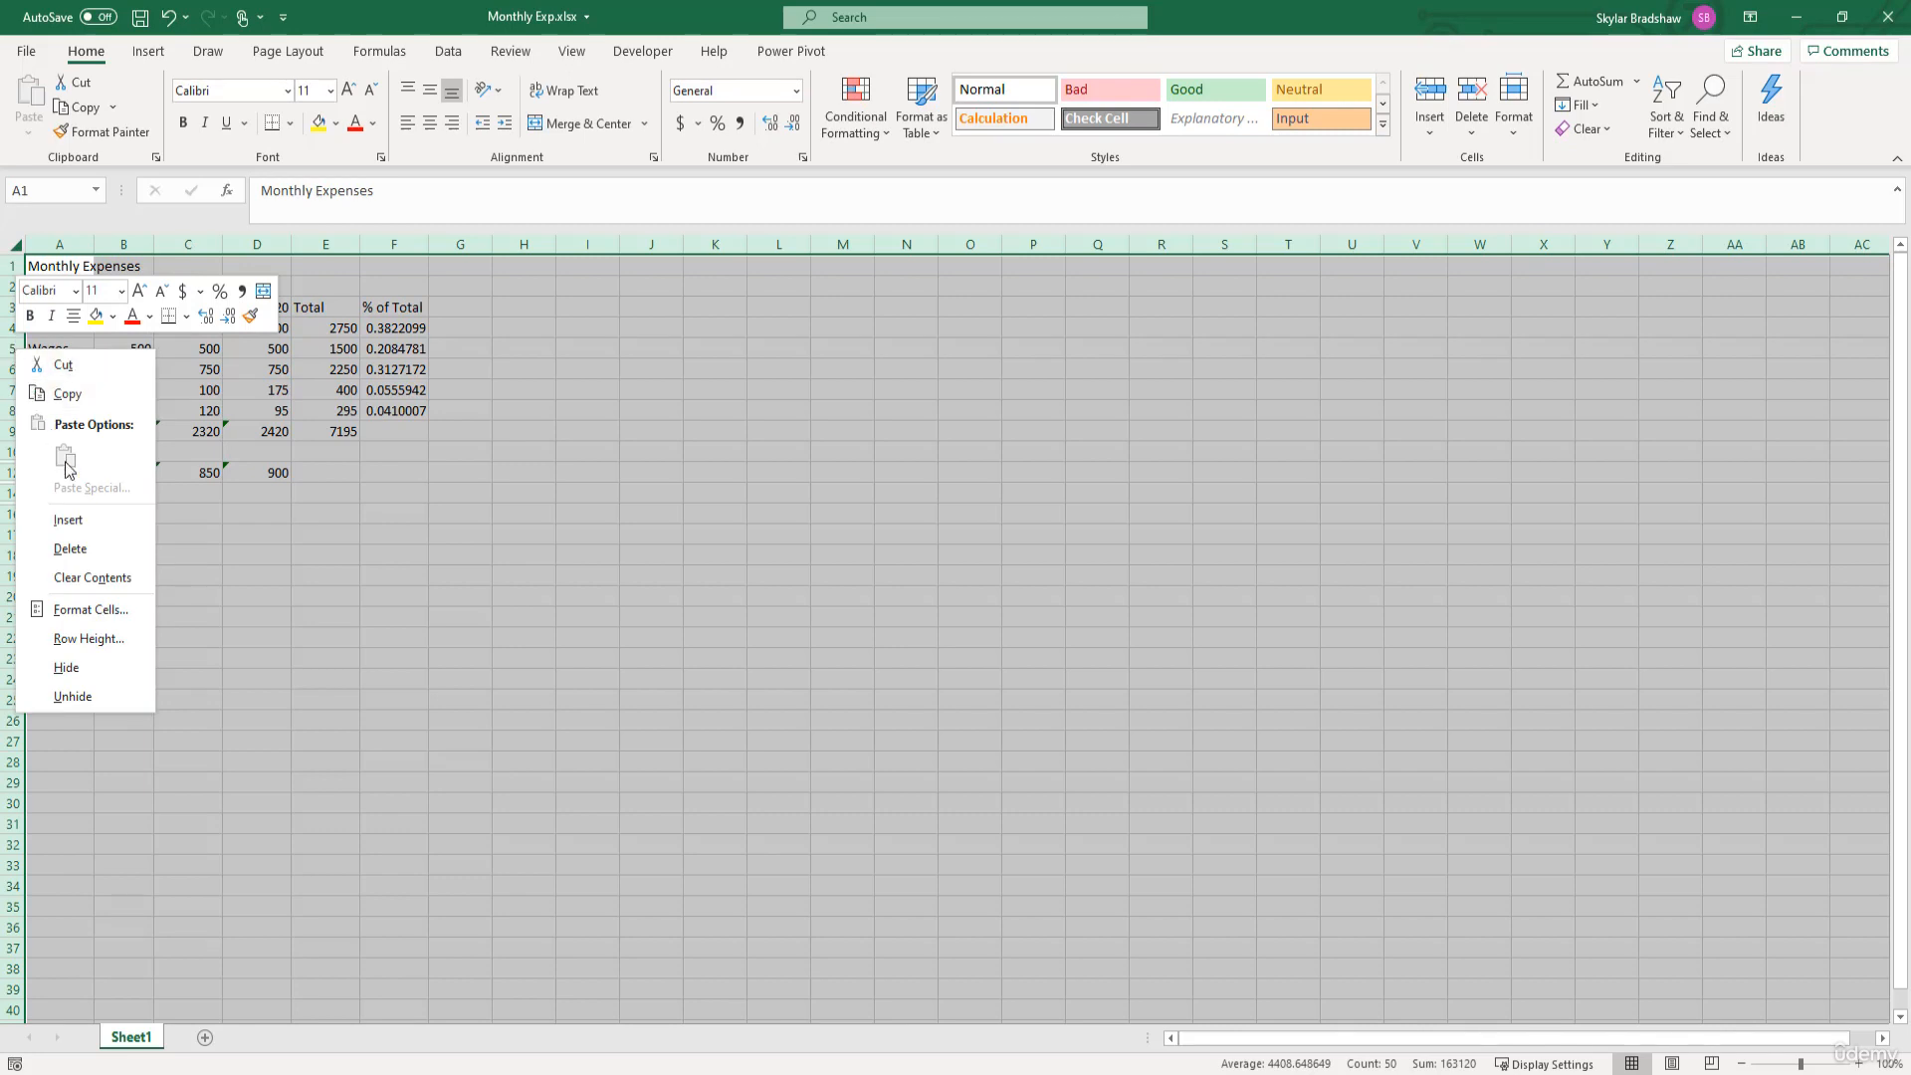
left_click(98, 694)
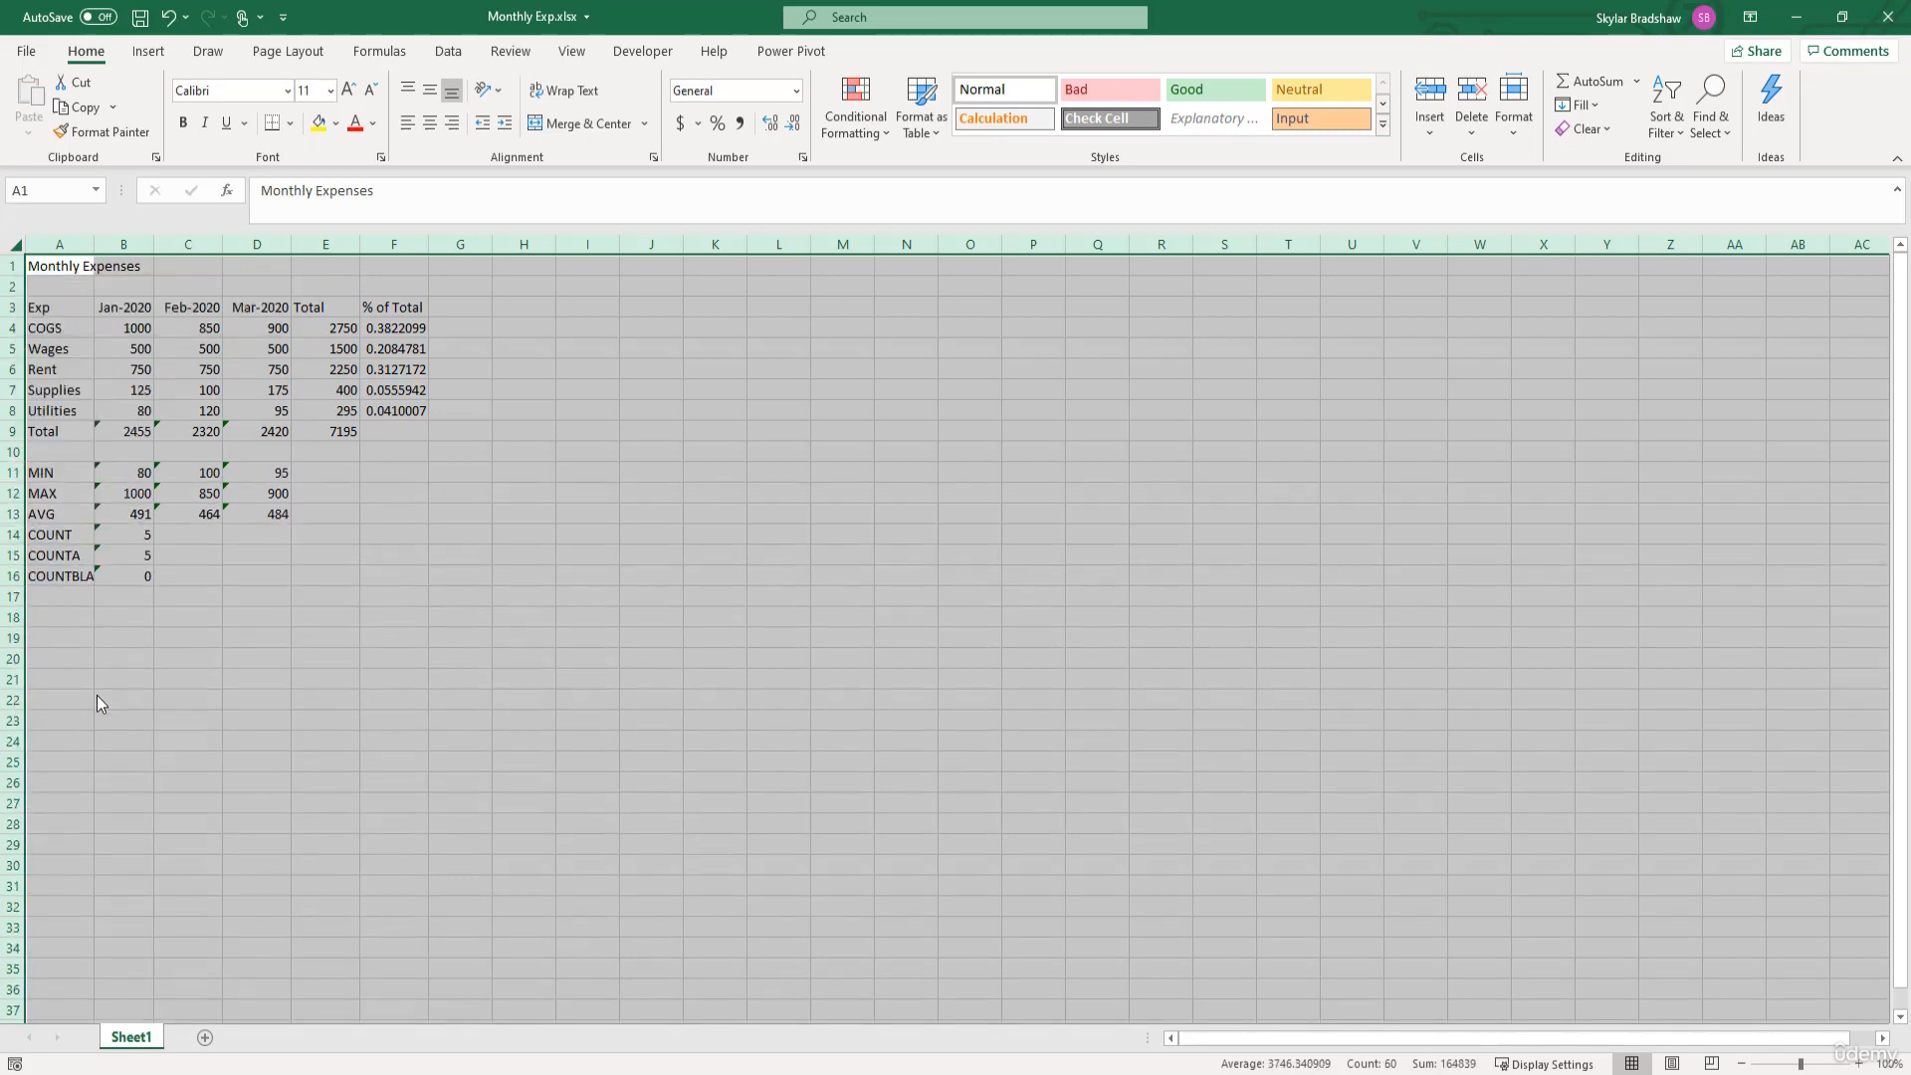
left_click(98, 695)
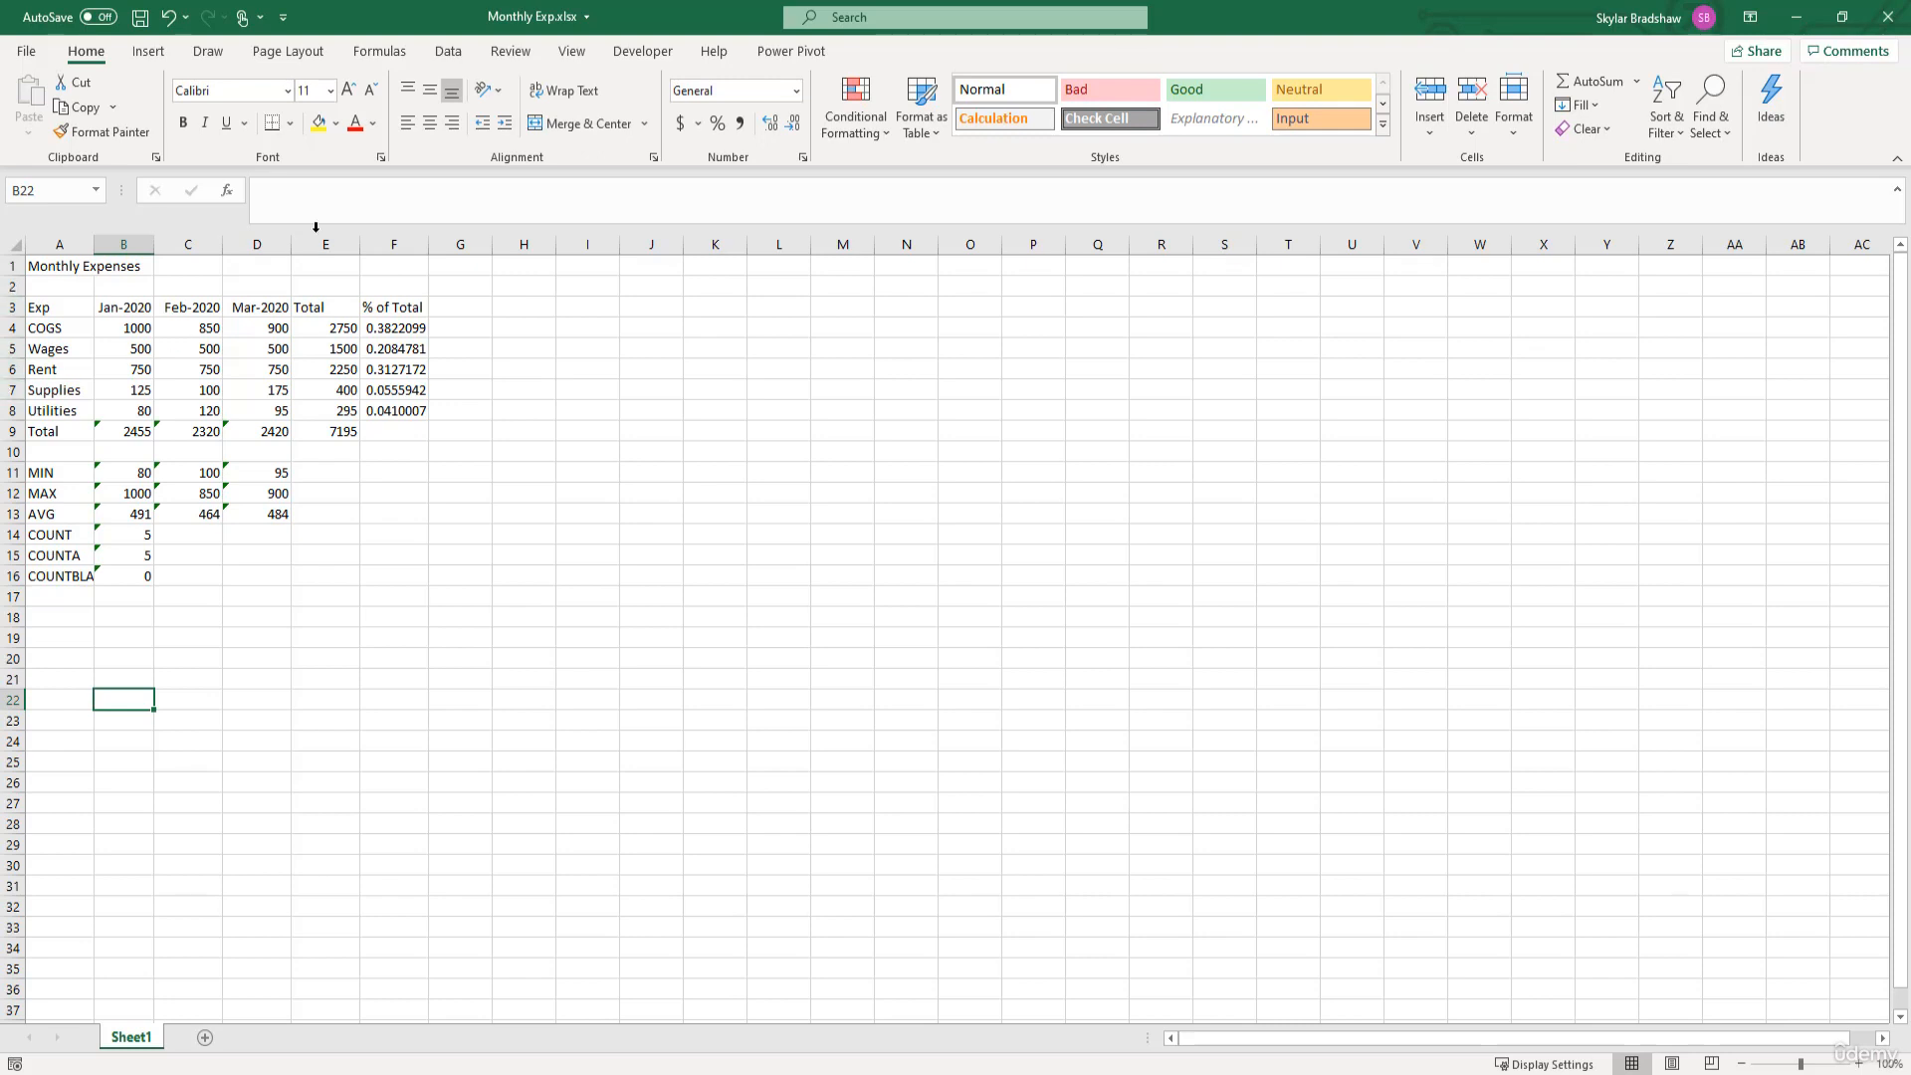
Turn the display of the worksheet's row and column headings off and back on.
left_click(574, 57)
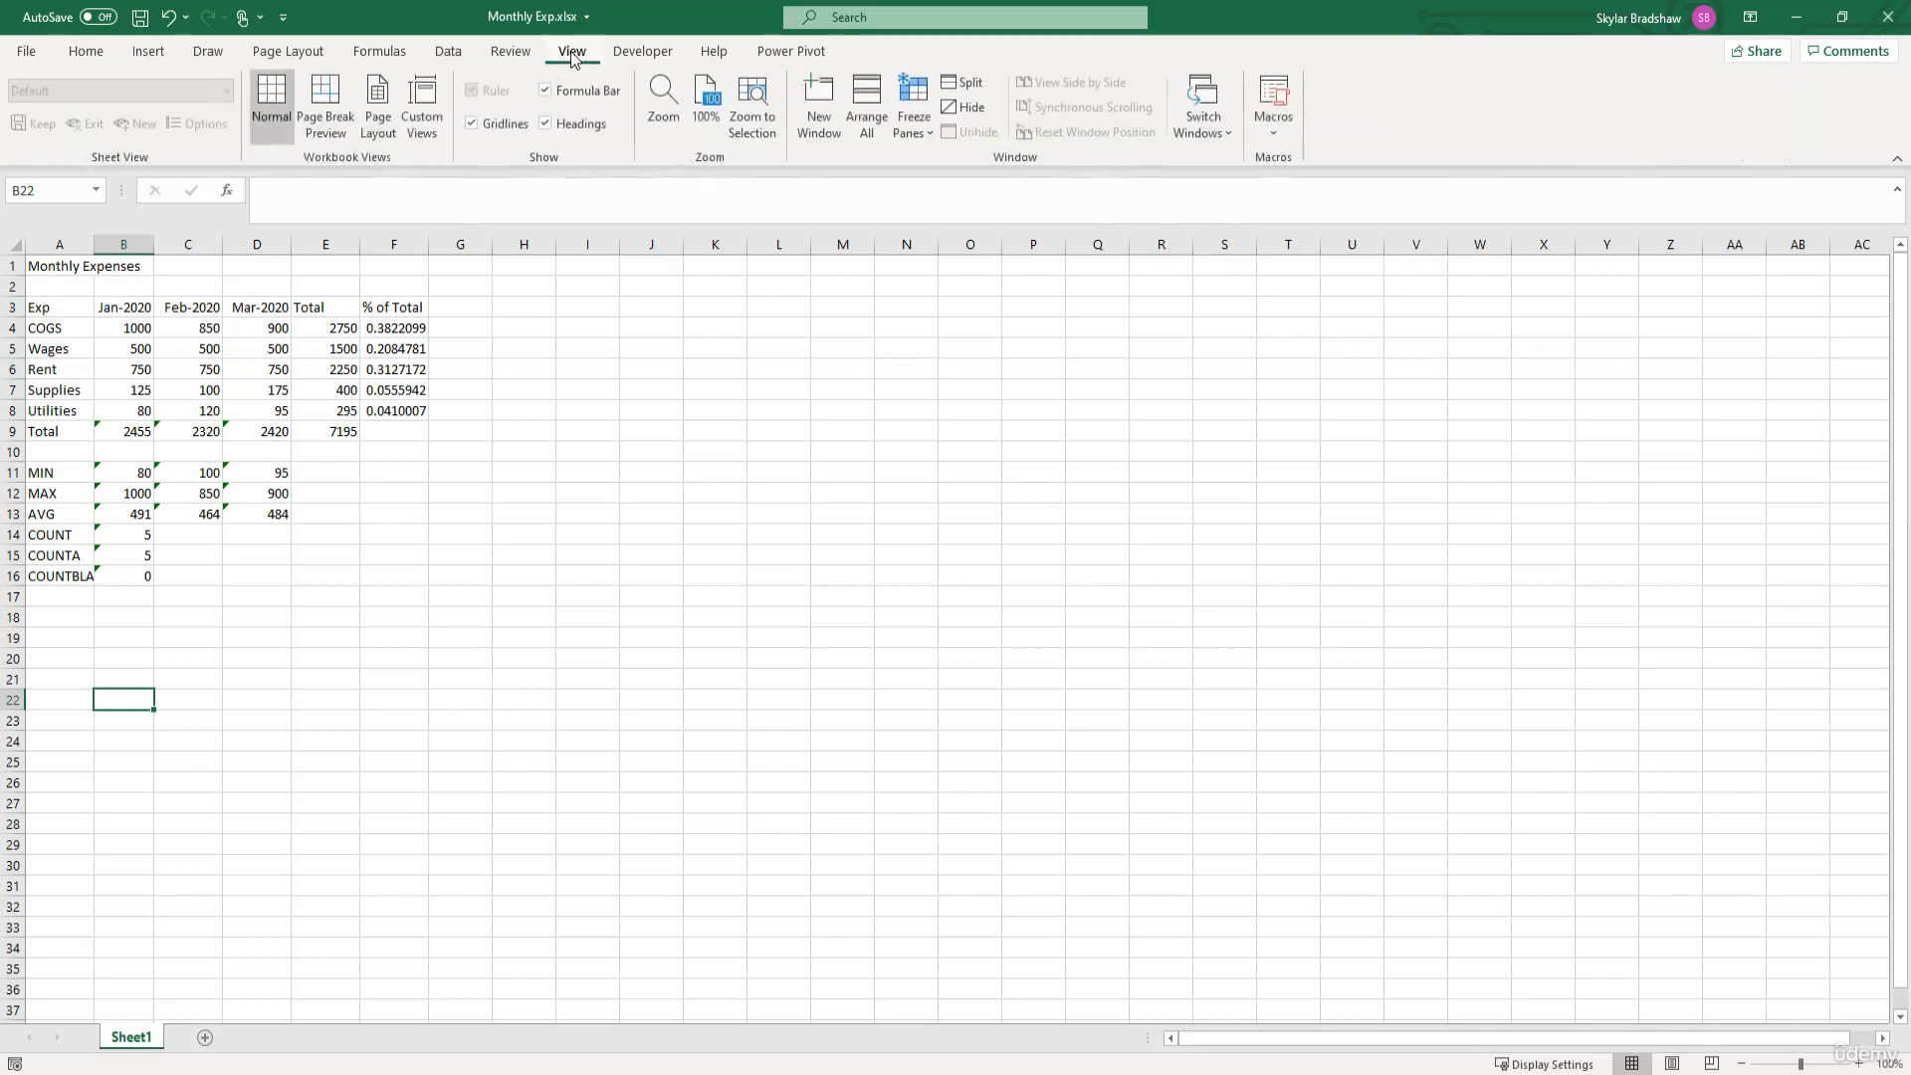
left_click(546, 124)
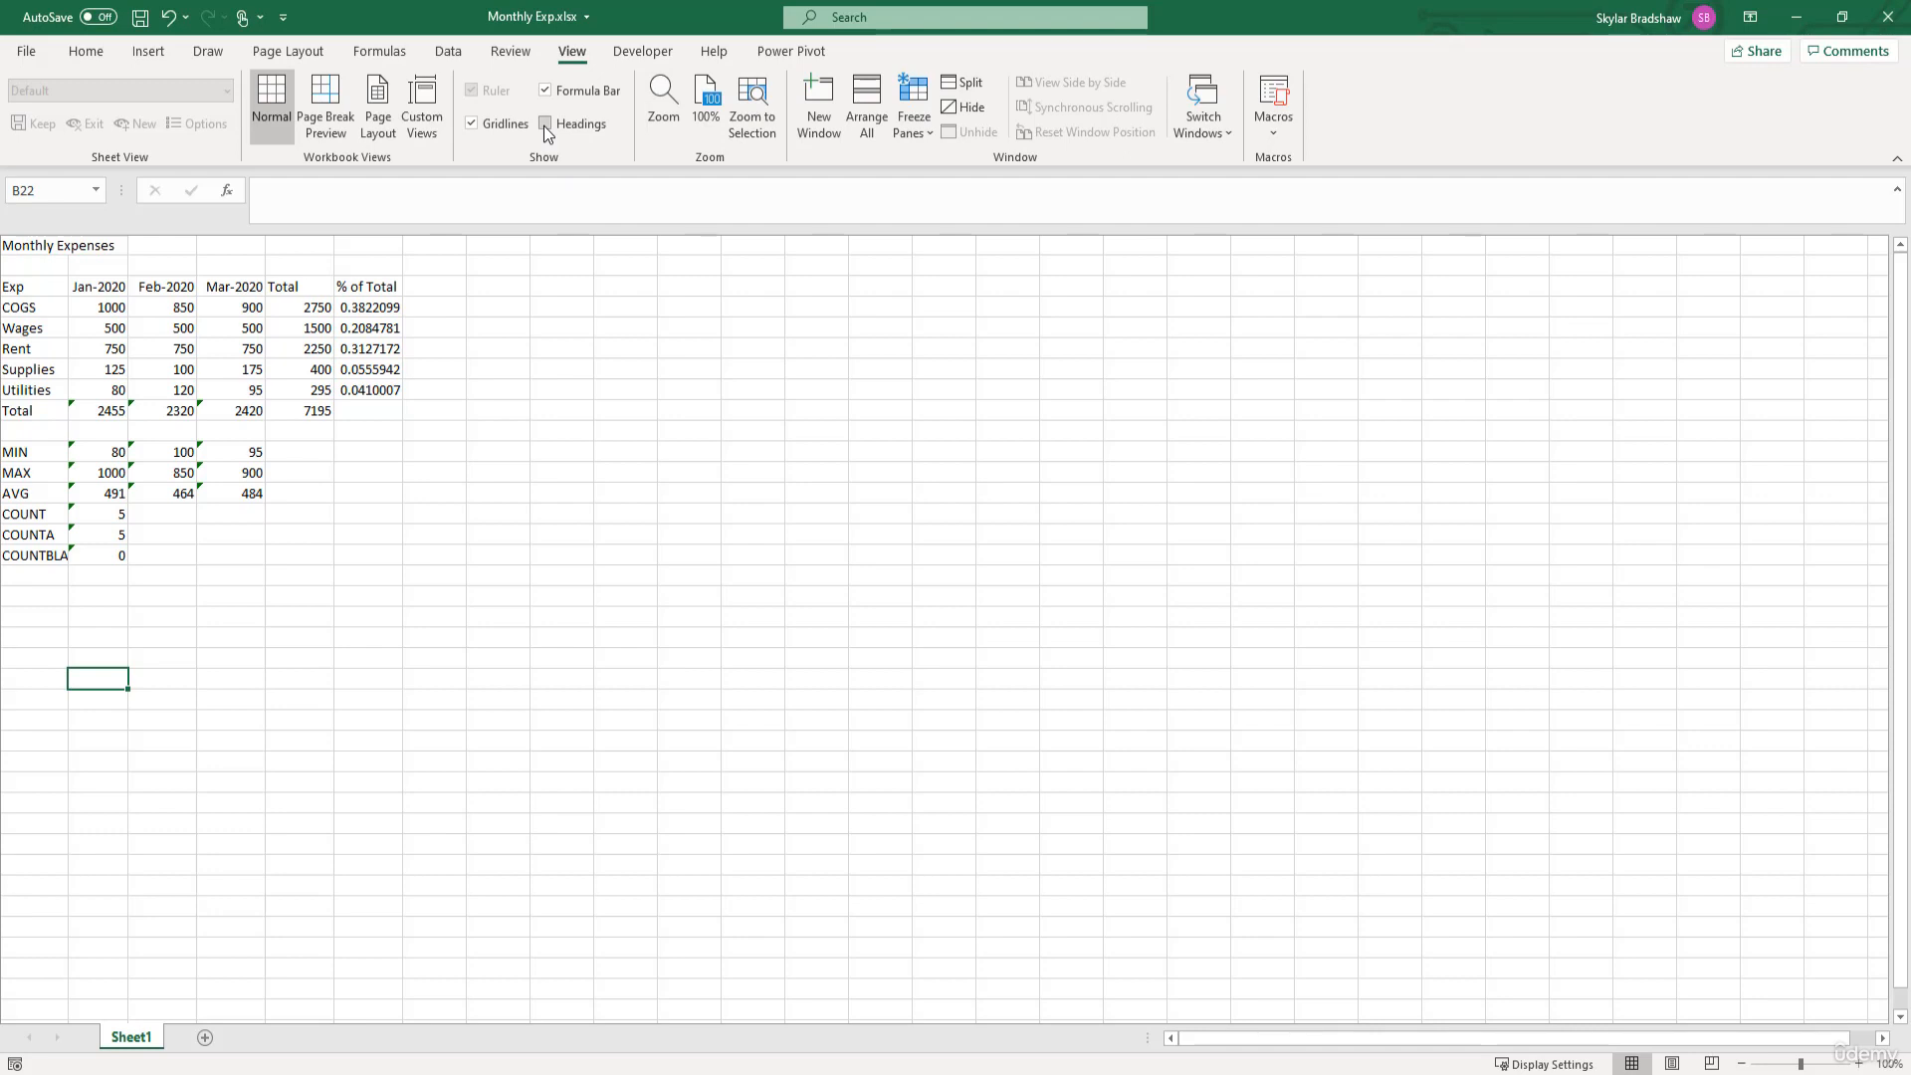
left_click(545, 124)
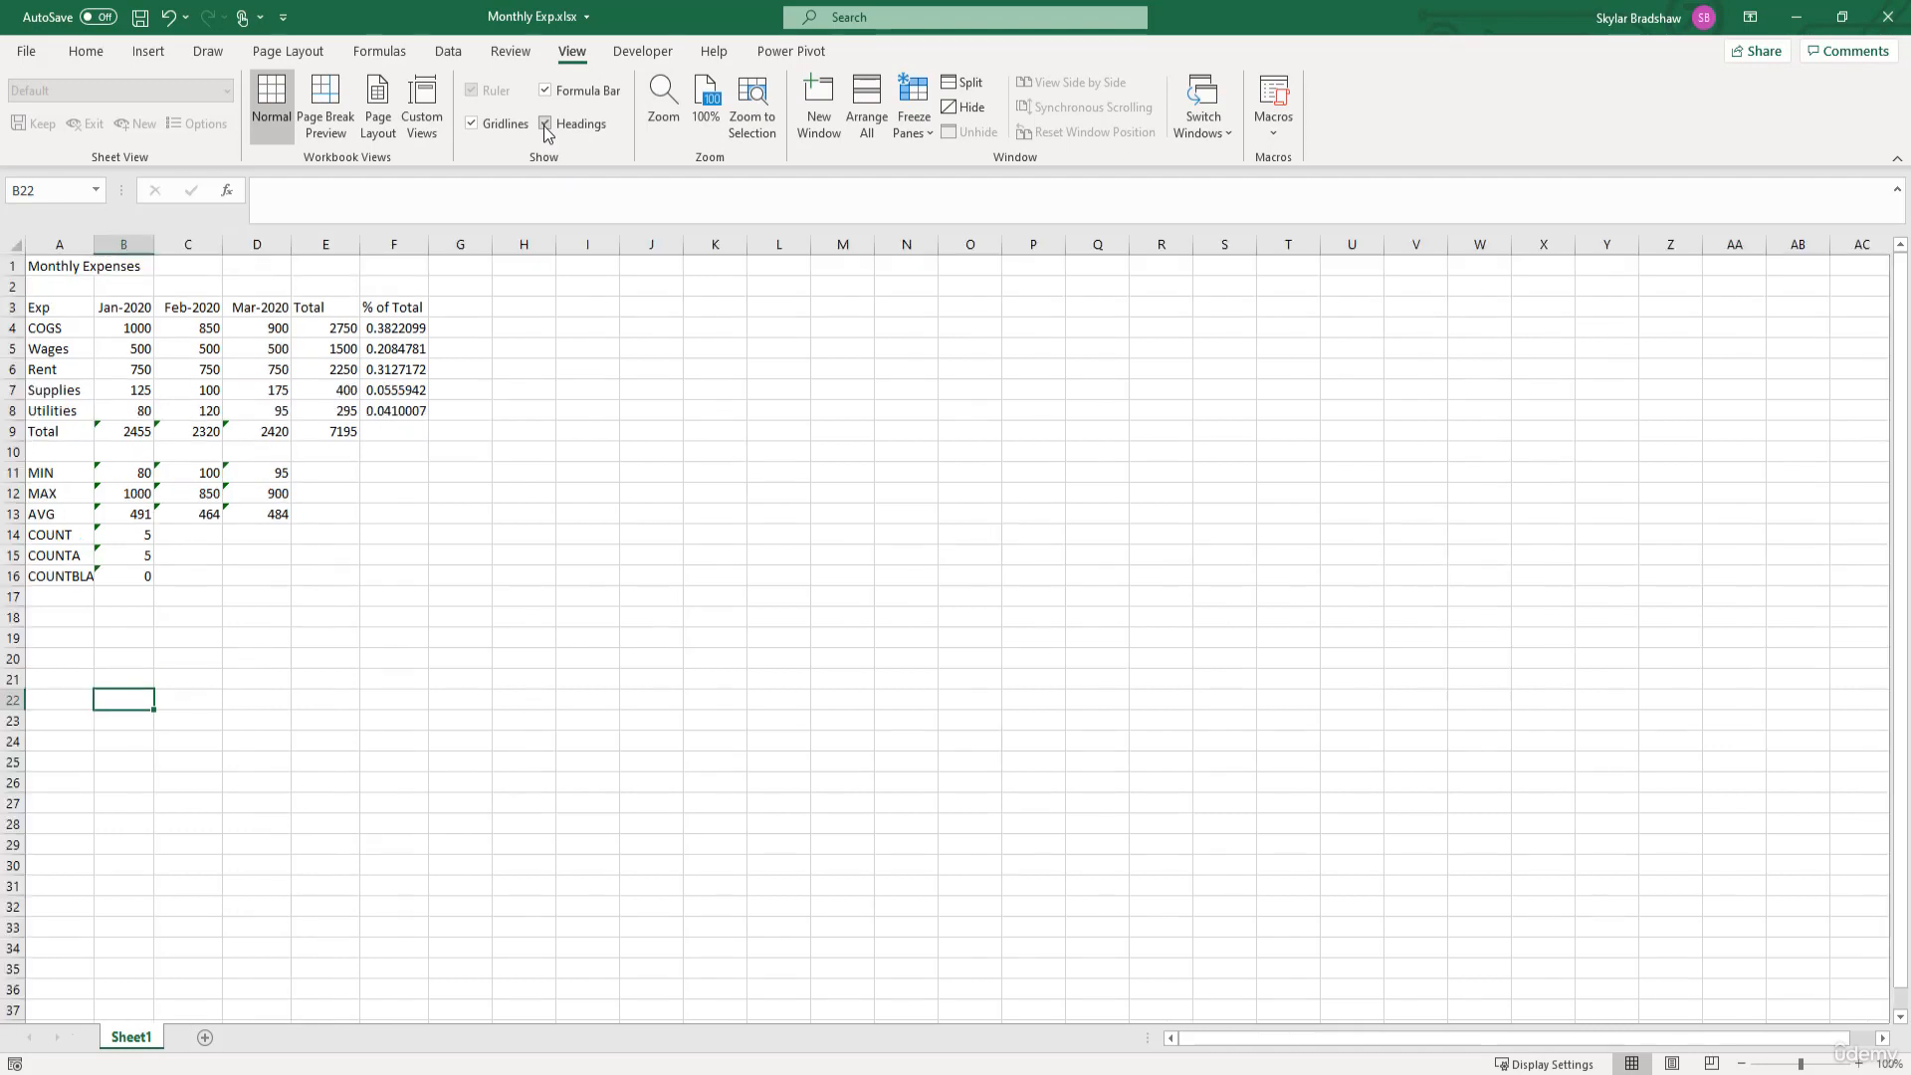